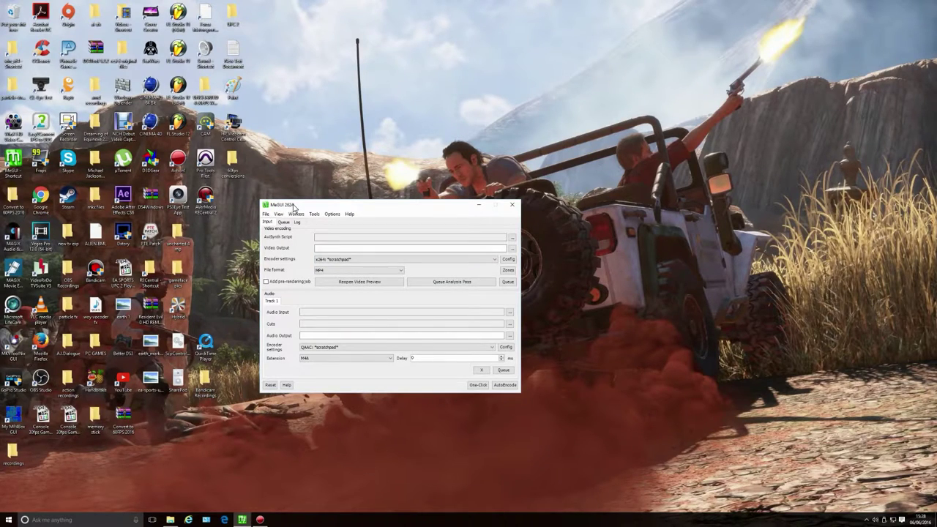
# Step: Drag the MeGUI 2624 encoding window from the upper left toward the centre of the desktop
pyautogui.moveTo(395, 208); pyautogui.dragTo(440, 151)
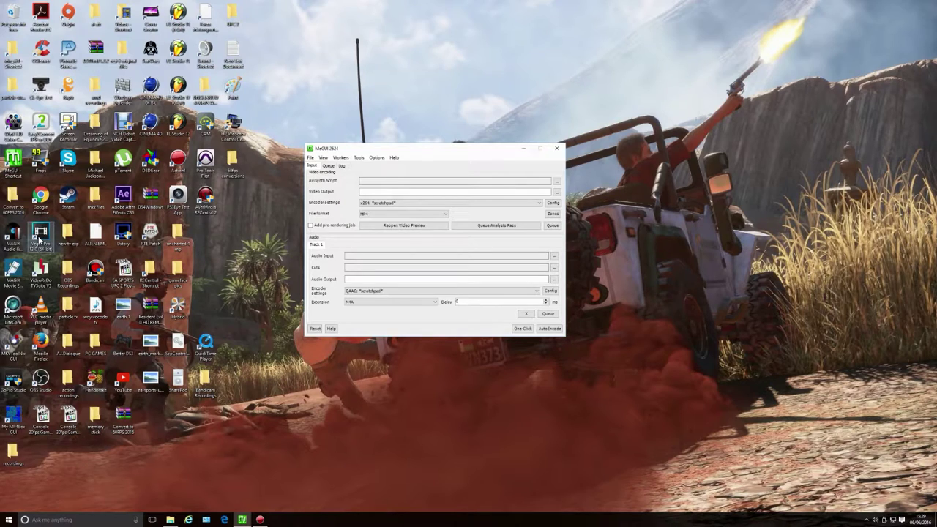
# Step: In RECentral, check the 'uncharted 4 30fps test' clip's Details and confirm its 30 fps frame rate
pyautogui.click(171, 519)
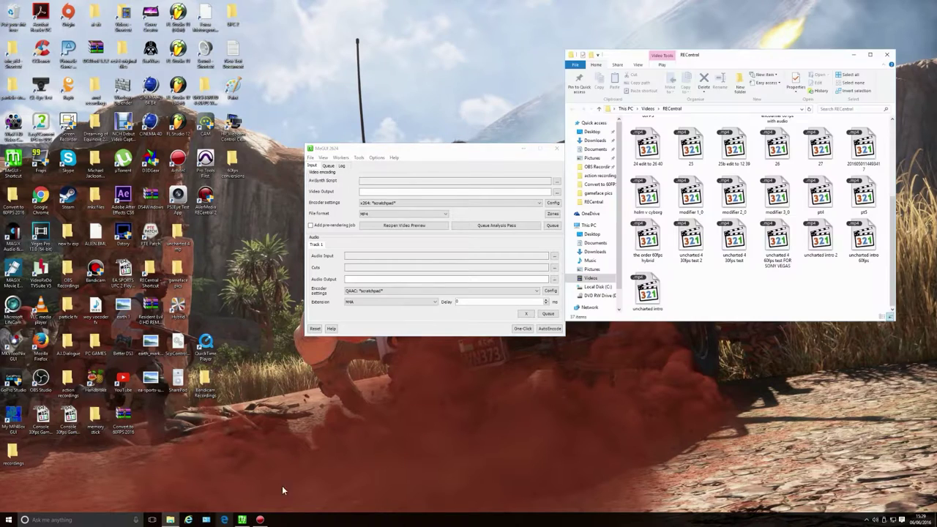
pyautogui.click(734, 247)
pyautogui.rightClick(734, 247)
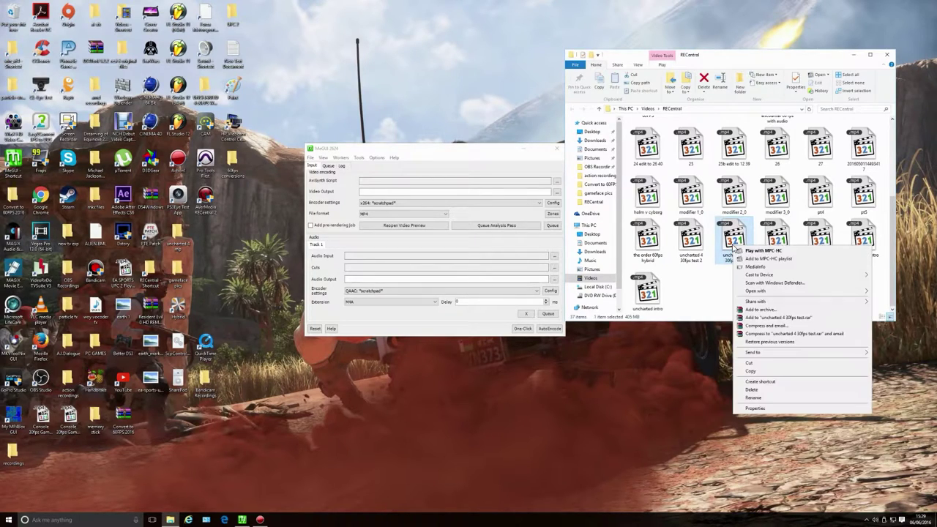
pyautogui.click(755, 408)
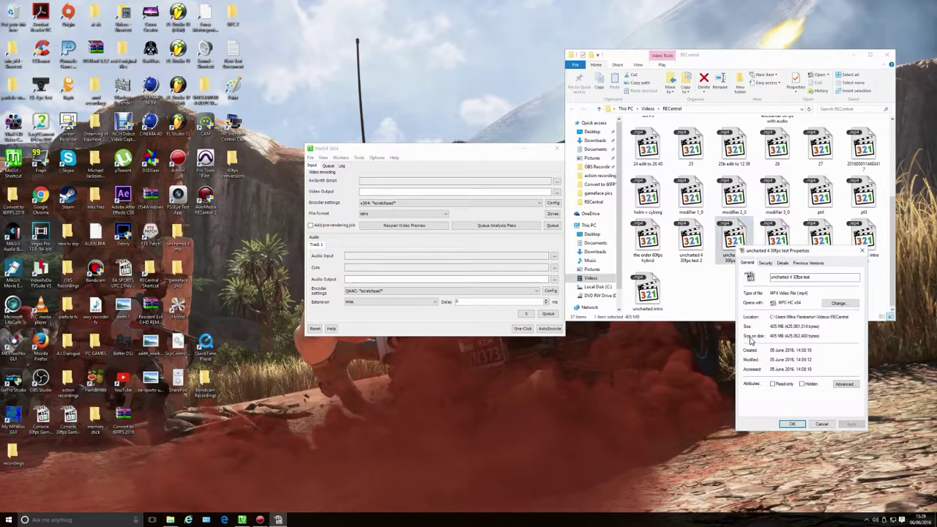
pyautogui.click(782, 262)
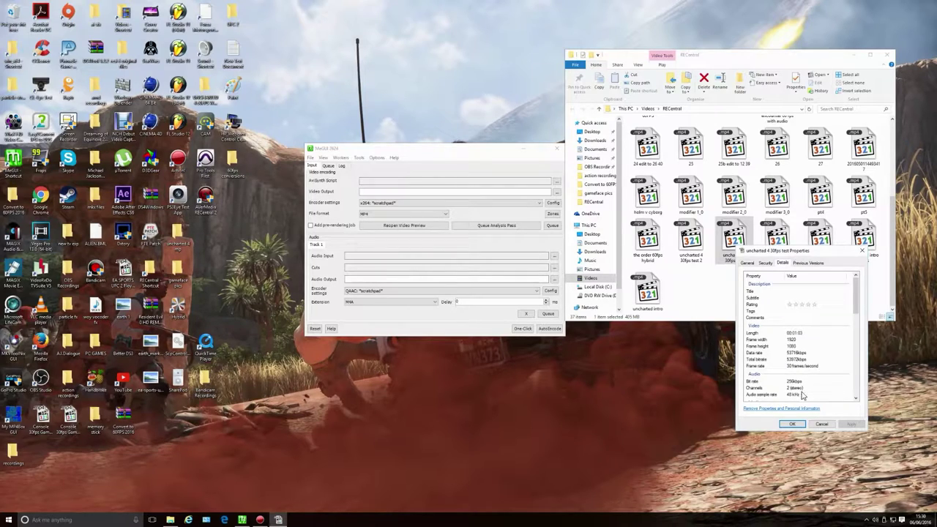
pyautogui.click(790, 424)
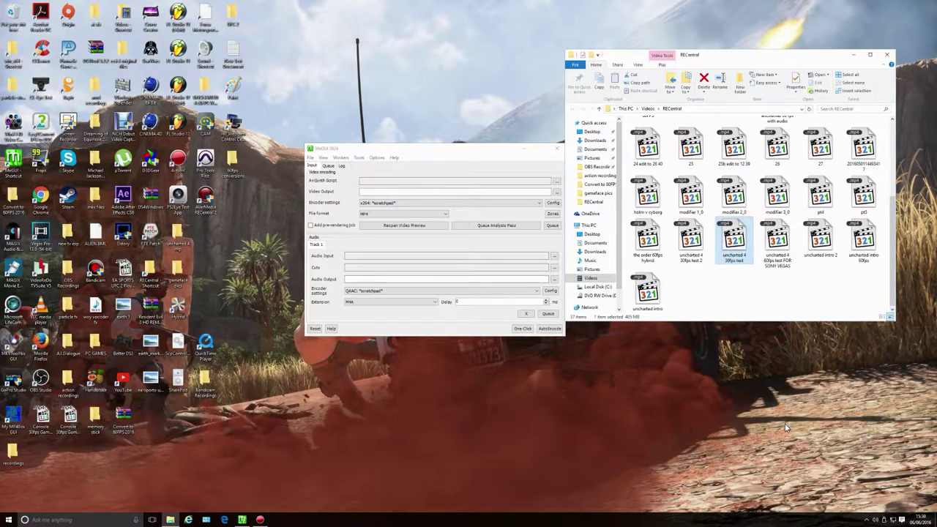
pyautogui.doubleClick(734, 244)
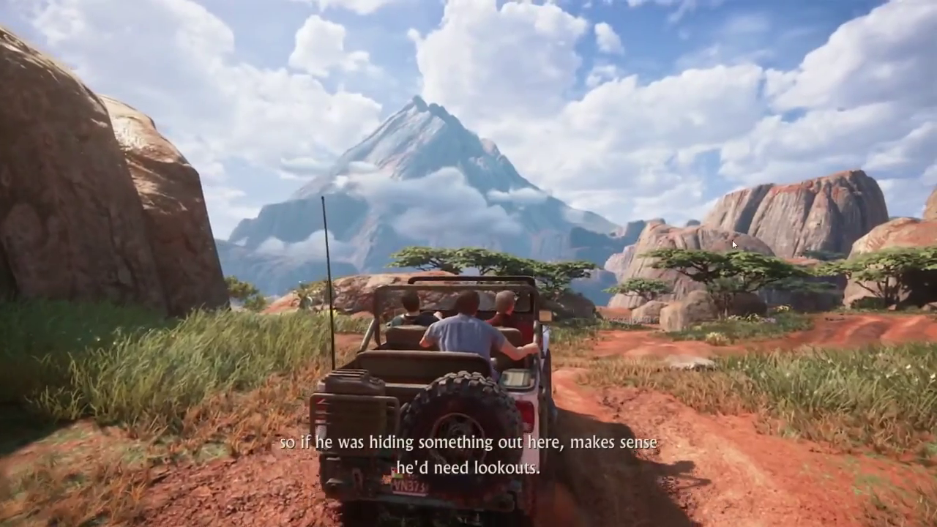
pyautogui.doubleClick(732, 239)
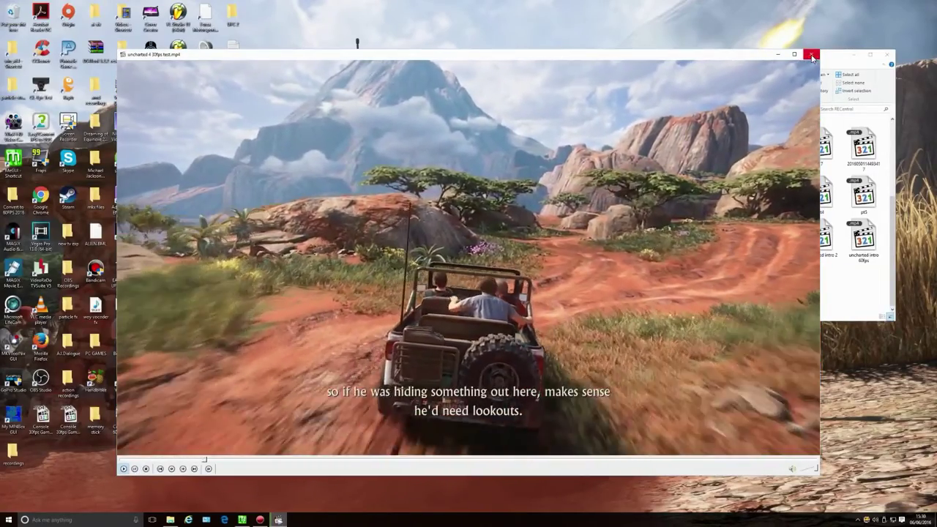
pyautogui.click(811, 56)
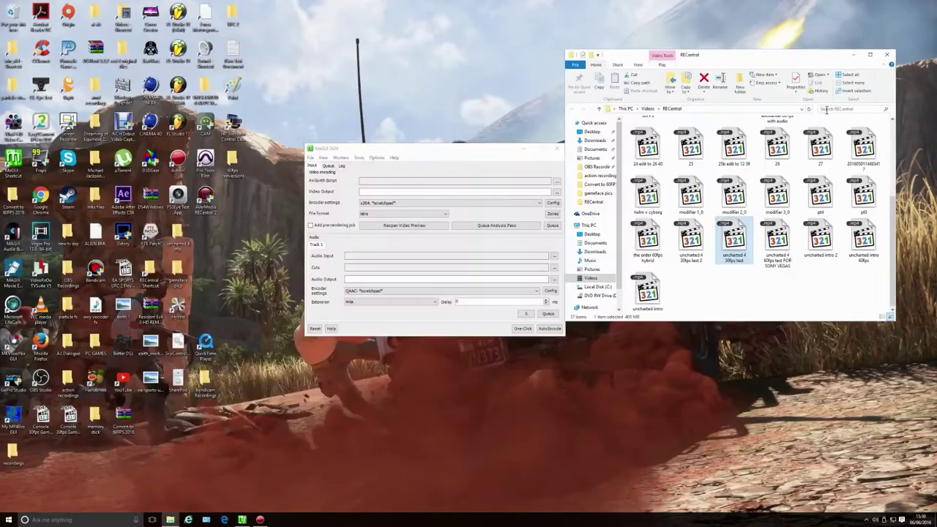
pyautogui.doubleClick(774, 237)
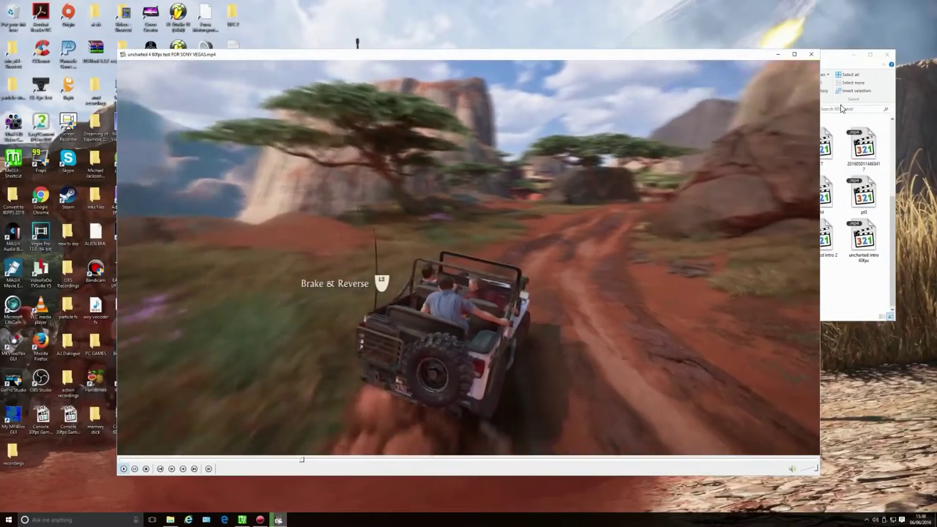
pyautogui.hotkey('alt', 'F4')
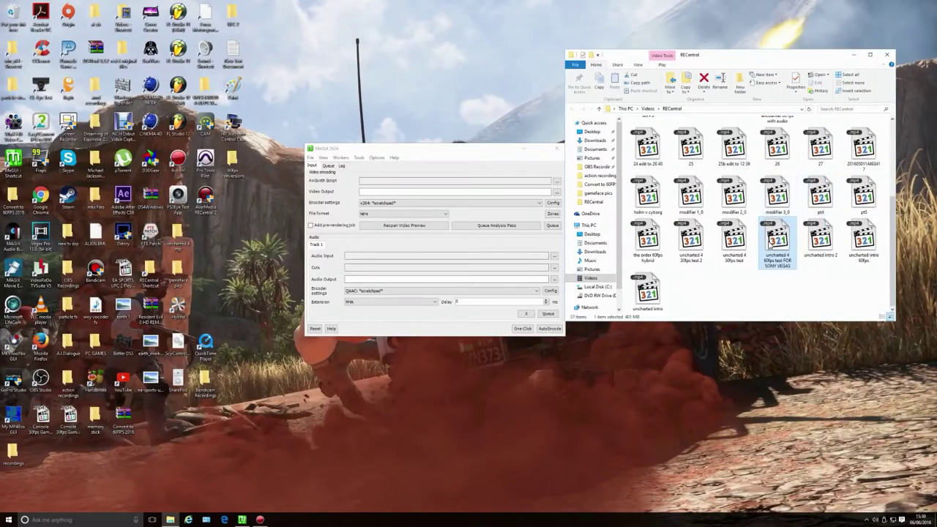
# Step: Confirm 'uncharted 4 60fps test FOR SONY VEGAS' shows 60 frames/second, then close File Explorer
pyautogui.rightClick(768, 245)
pyautogui.click(793, 405)
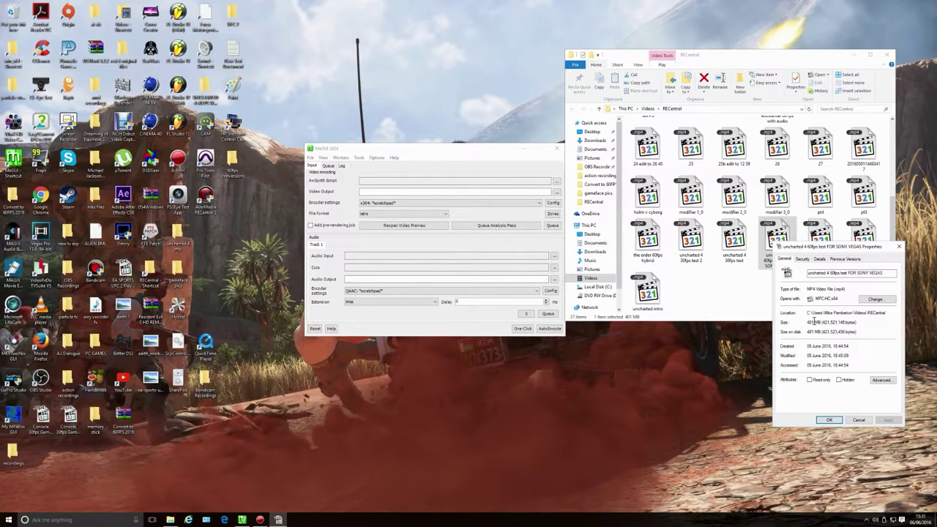
pyautogui.click(819, 260)
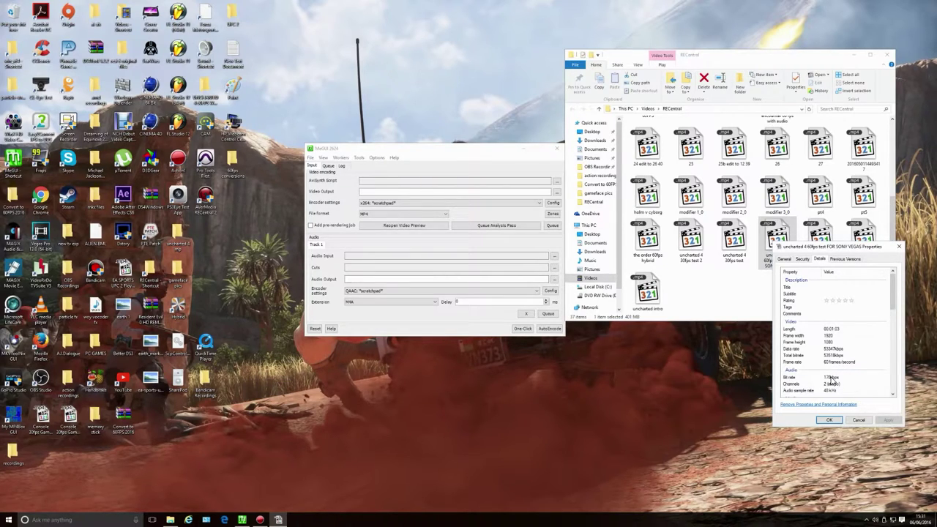
pyautogui.click(899, 248)
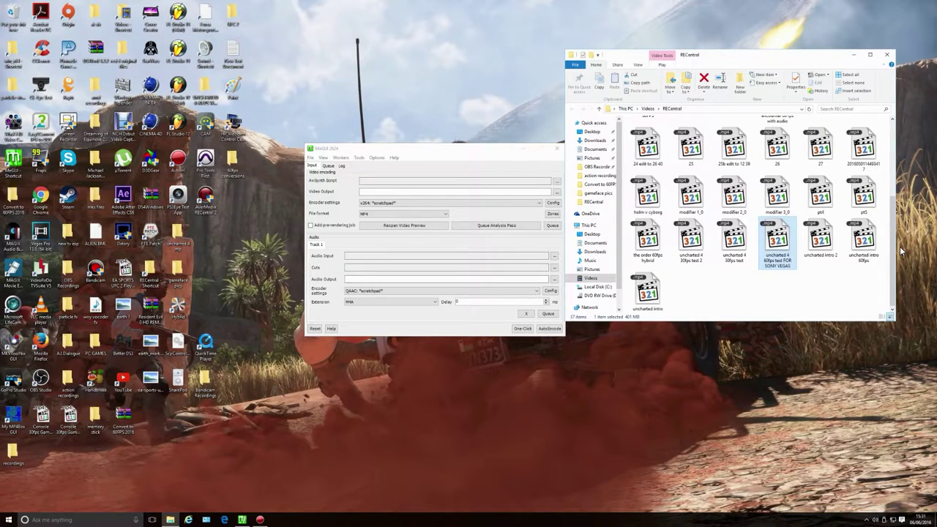
pyautogui.click(886, 55)
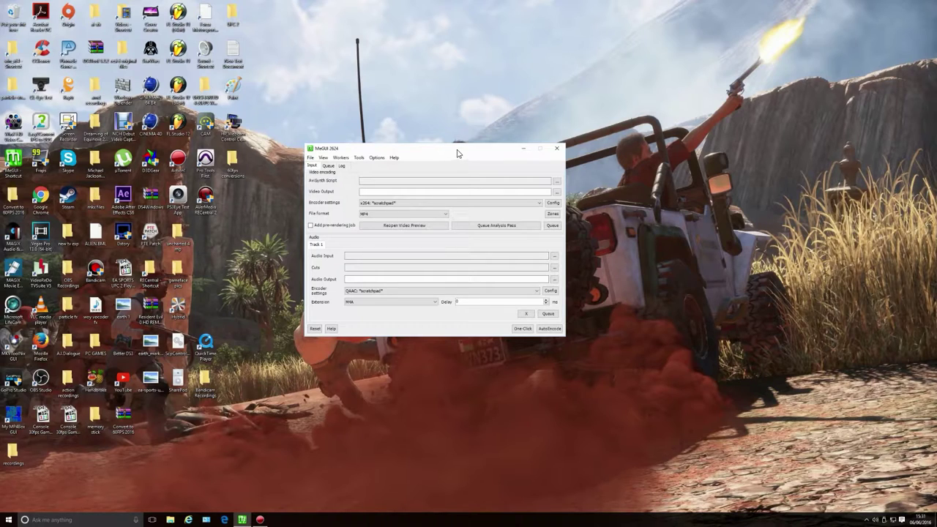
# Step: In Settings, confirm Enable QAAC is ticked under External Program Configuration and save
pyautogui.click(376, 157)
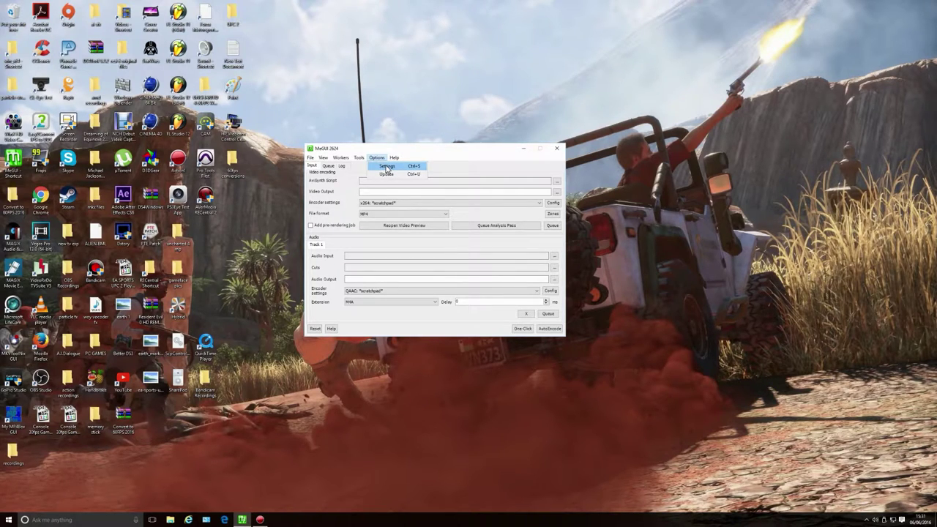
pyautogui.click(386, 167)
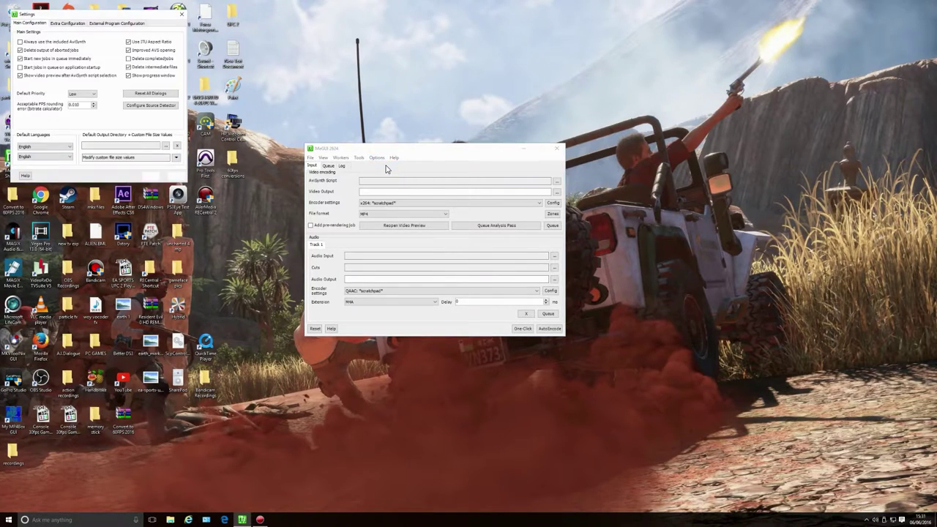
pyautogui.click(110, 24)
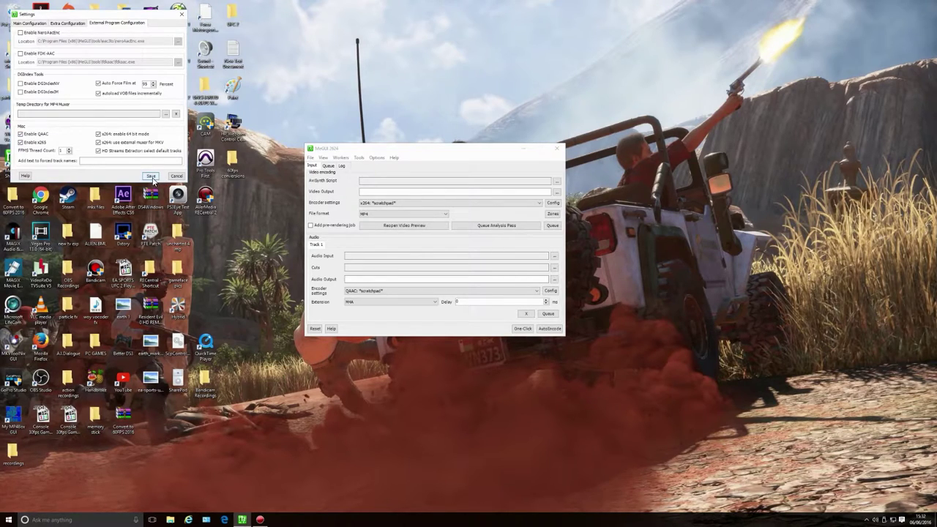
pyautogui.click(151, 176)
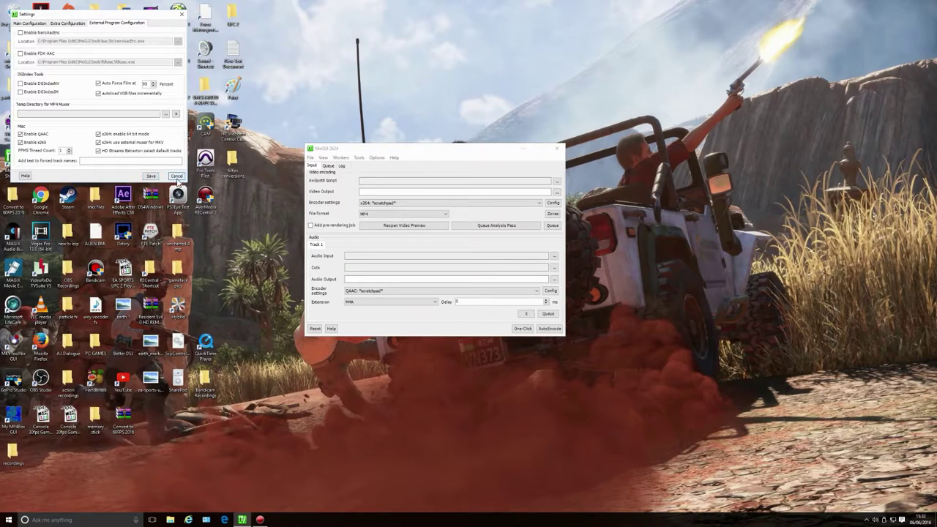
# Step: Open the One Click Encoder from Tools and place it beside the main window
pyautogui.click(360, 158)
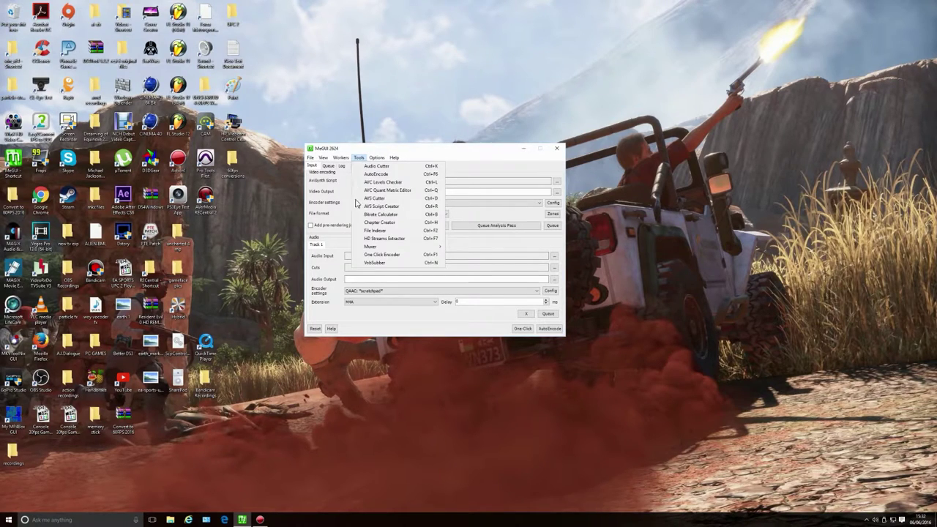
pyautogui.click(384, 255)
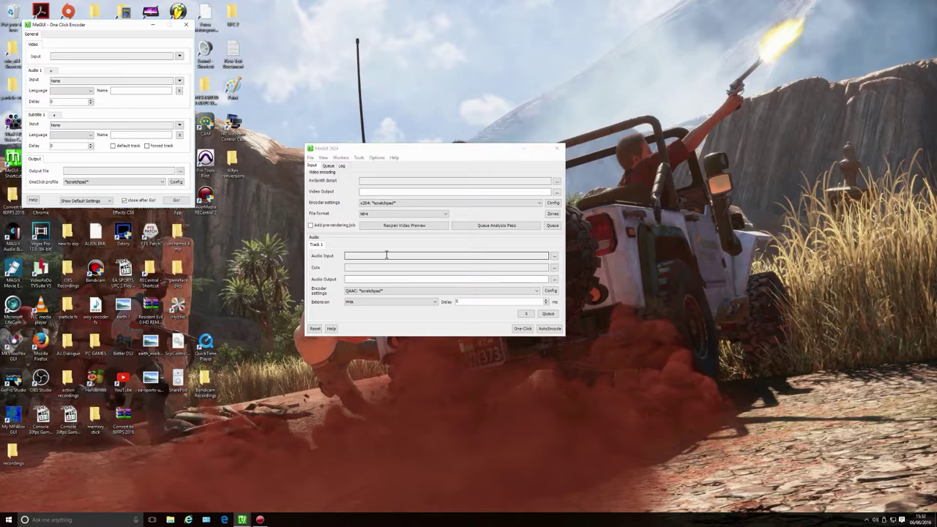
pyautogui.moveTo(111, 29); pyautogui.dragTo(219, 149)
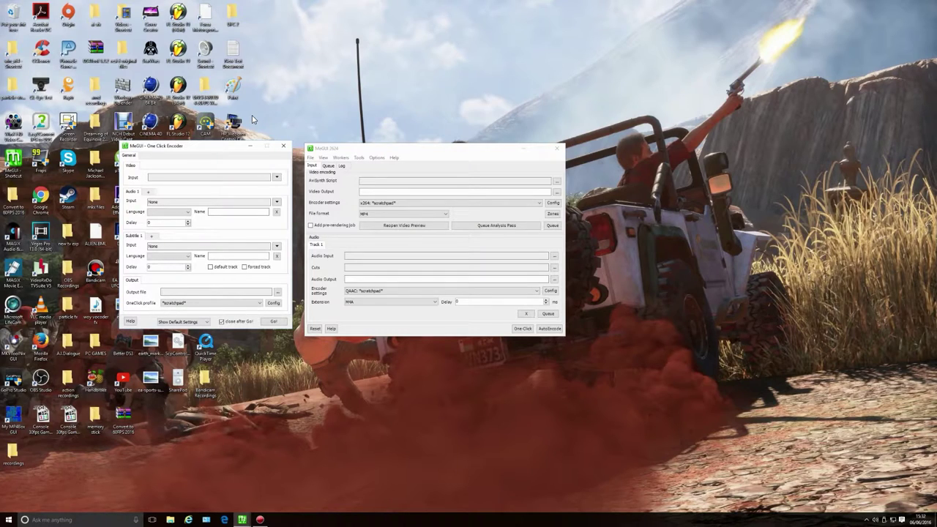
# Step: Load 'uncharted 4 30fps test' from RECentral as the input and open the OneClick configuration
pyautogui.click(277, 177)
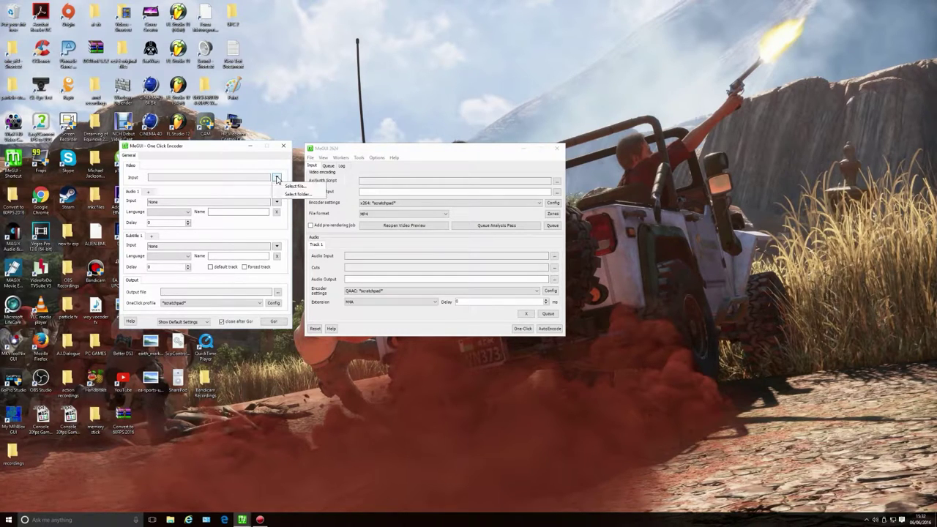
pyautogui.click(291, 187)
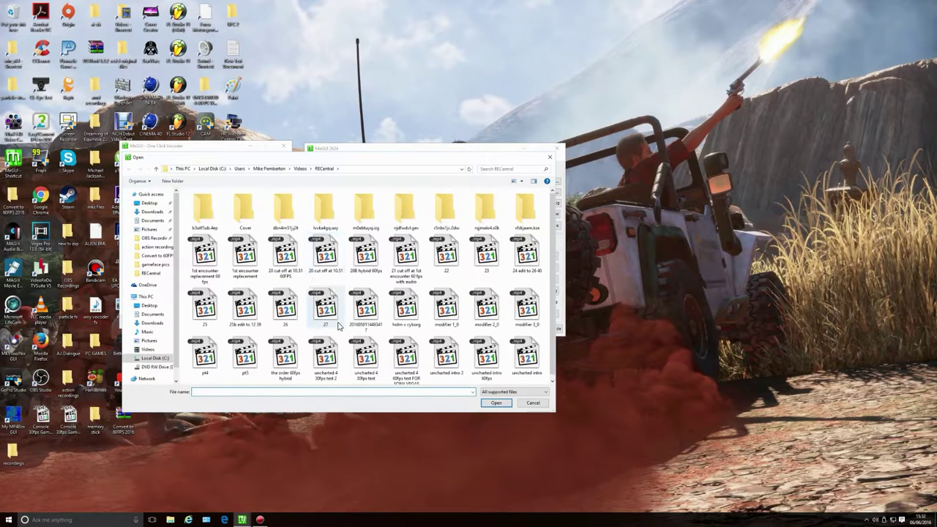
pyautogui.click(363, 357)
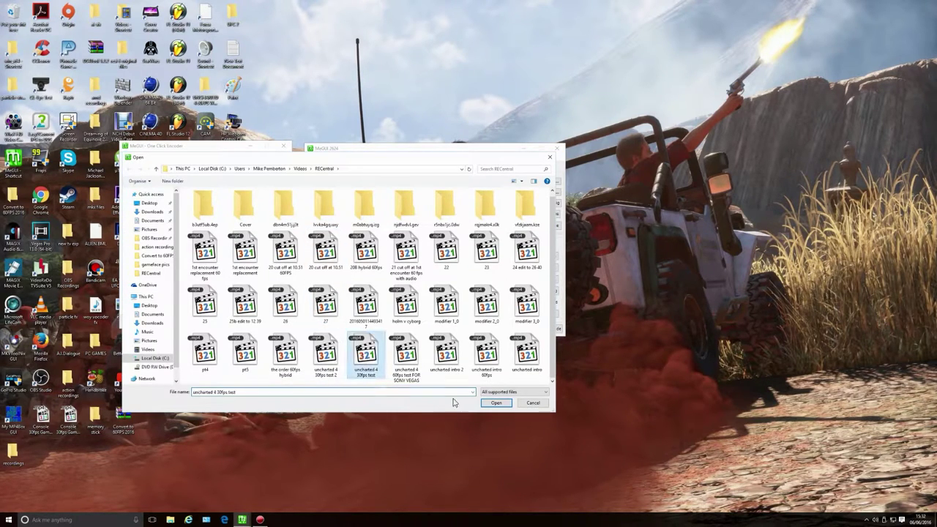
pyautogui.click(495, 402)
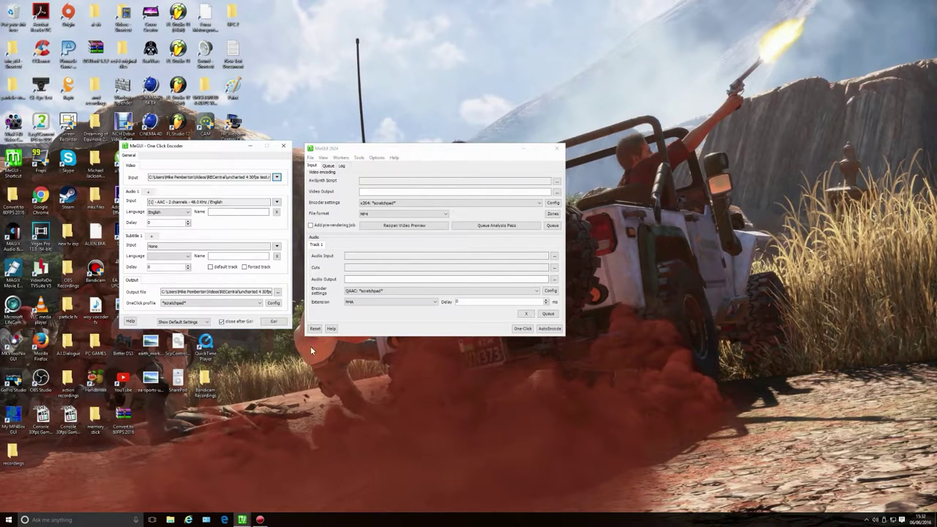
pyautogui.click(273, 303)
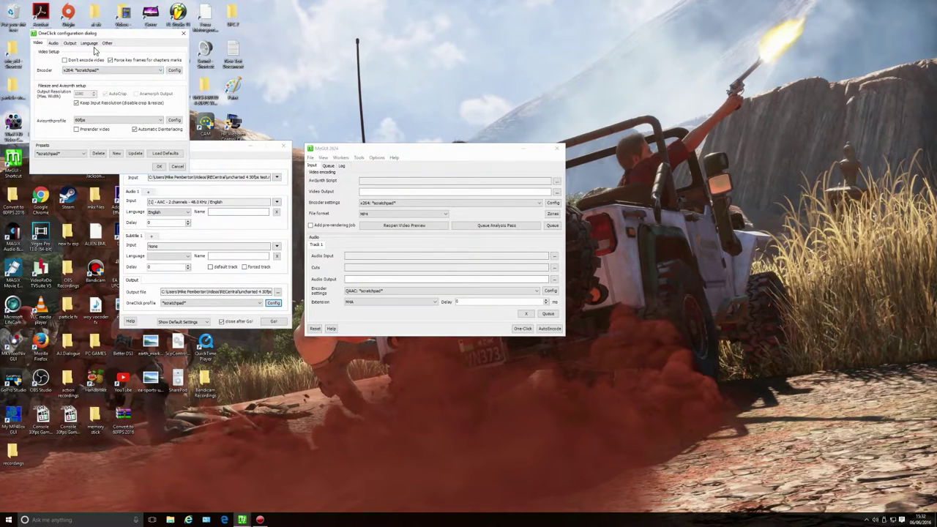
# Step: Set the one-click output to an MP4 container with a custom 401 MB target file size
pyautogui.click(69, 43)
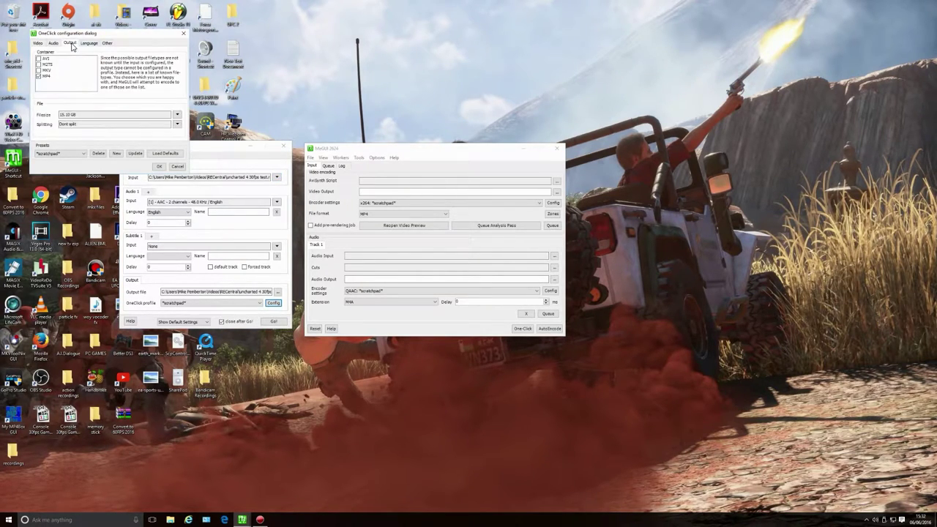
pyautogui.click(41, 76)
pyautogui.click(176, 114)
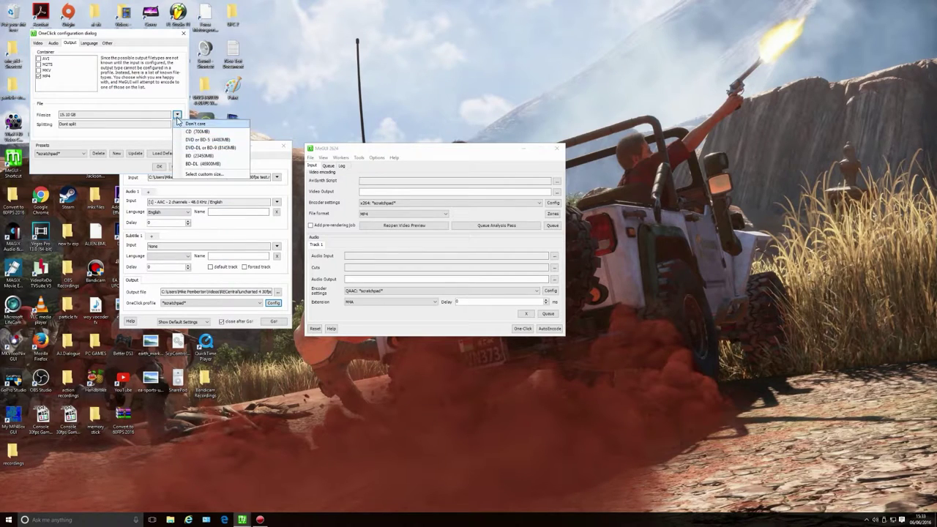
pyautogui.click(204, 174)
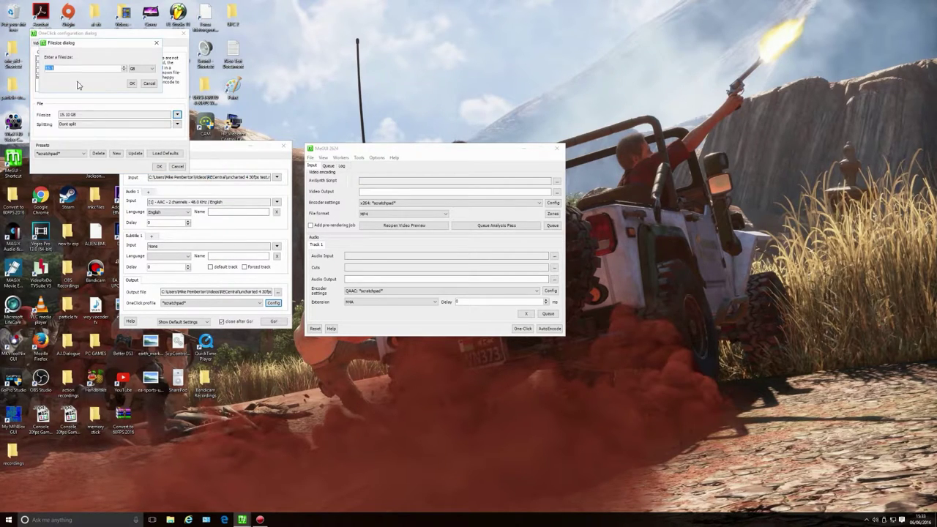
pyautogui.write('401')
pyautogui.click(141, 68)
pyautogui.click(134, 82)
pyautogui.click(132, 84)
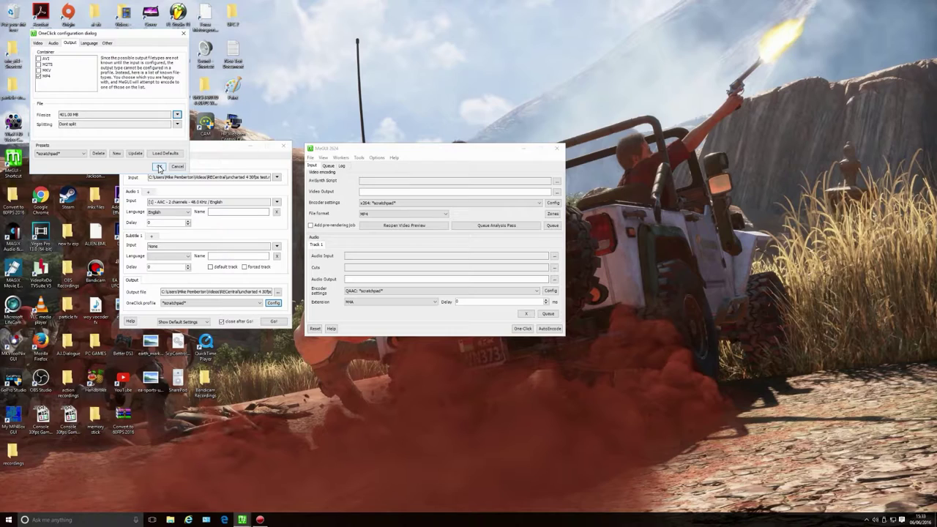
pyautogui.click(53, 43)
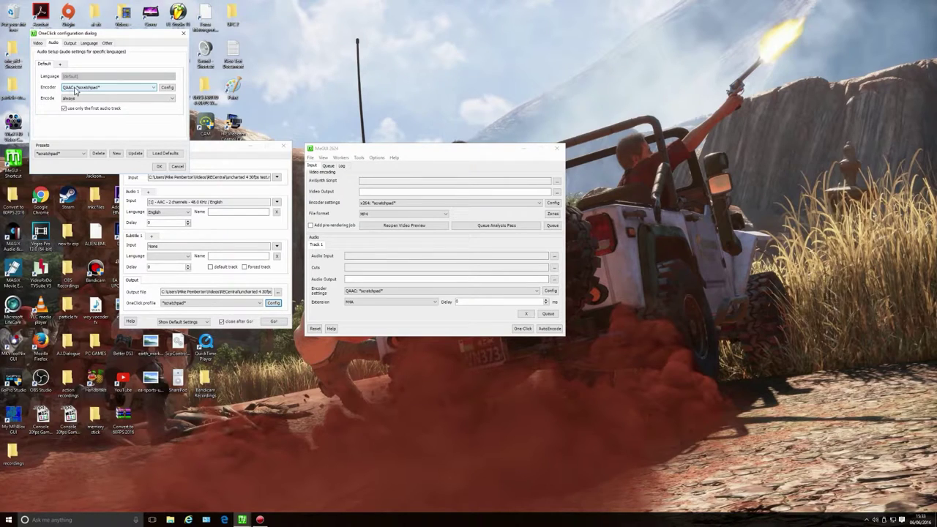
# Step: Keep QAAC on FFAudioSource decoder, quality 100 and LC-AAC profile, then close its settings
pyautogui.click(166, 87)
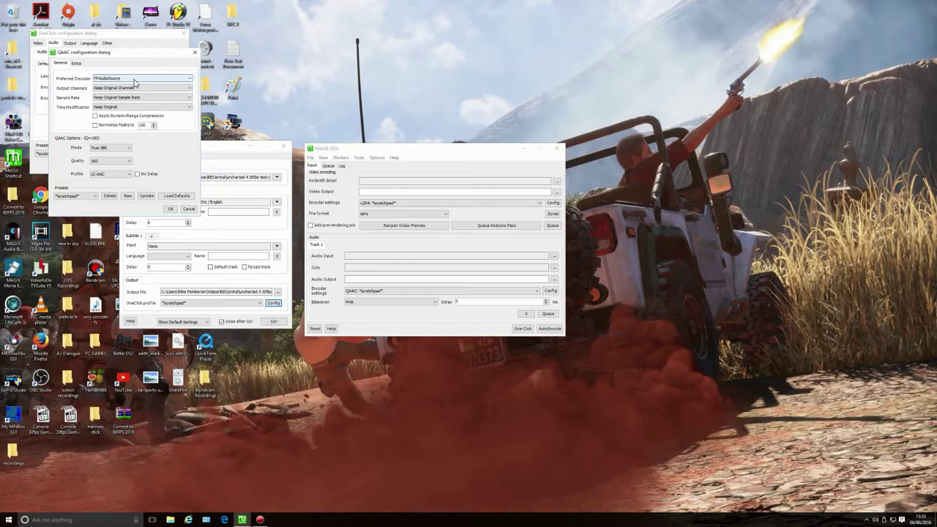
pyautogui.click(189, 78)
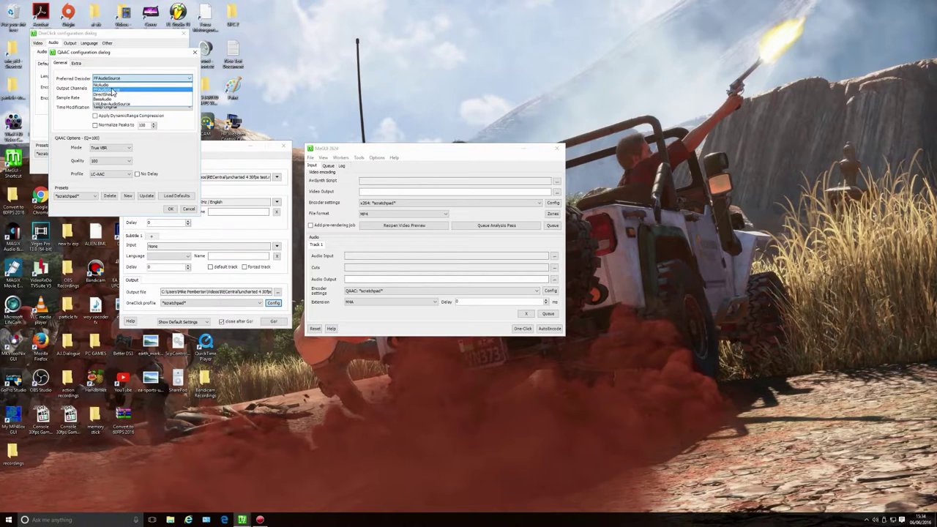
pyautogui.click(202, 97)
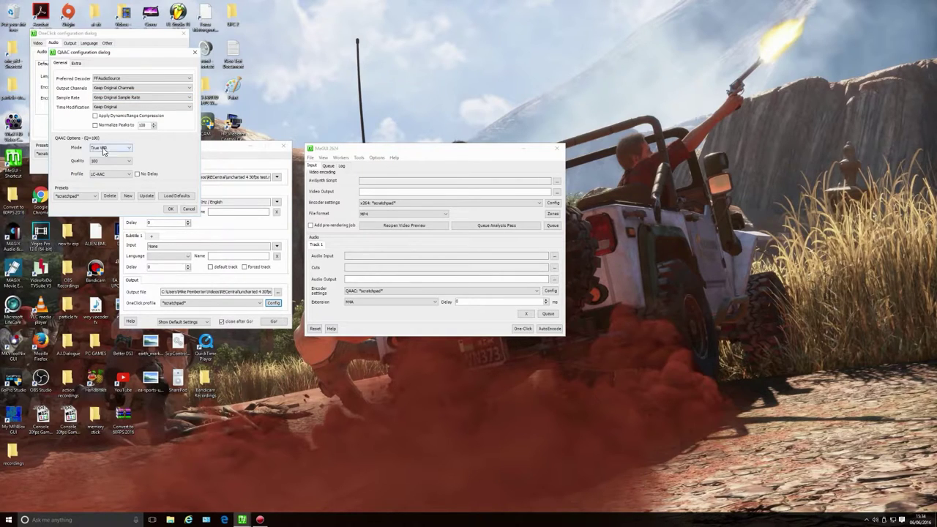
pyautogui.click(127, 162)
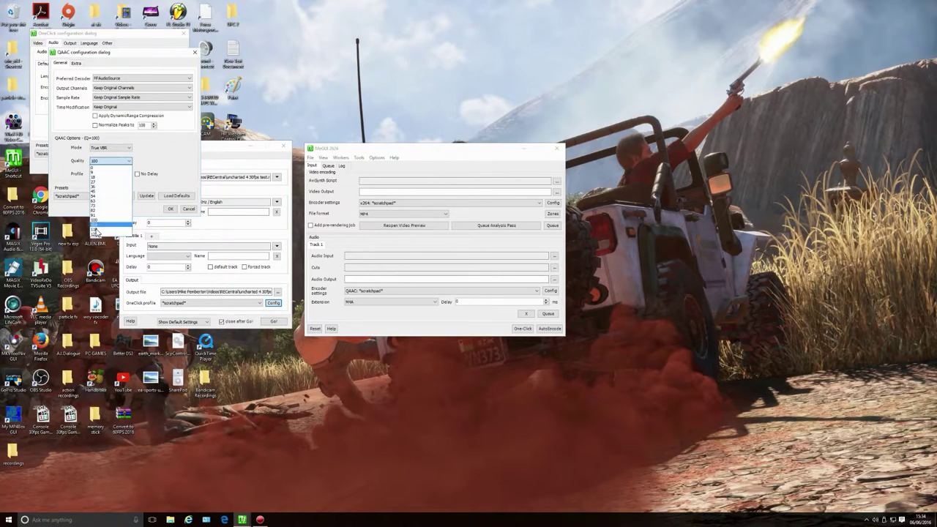
pyautogui.click(142, 176)
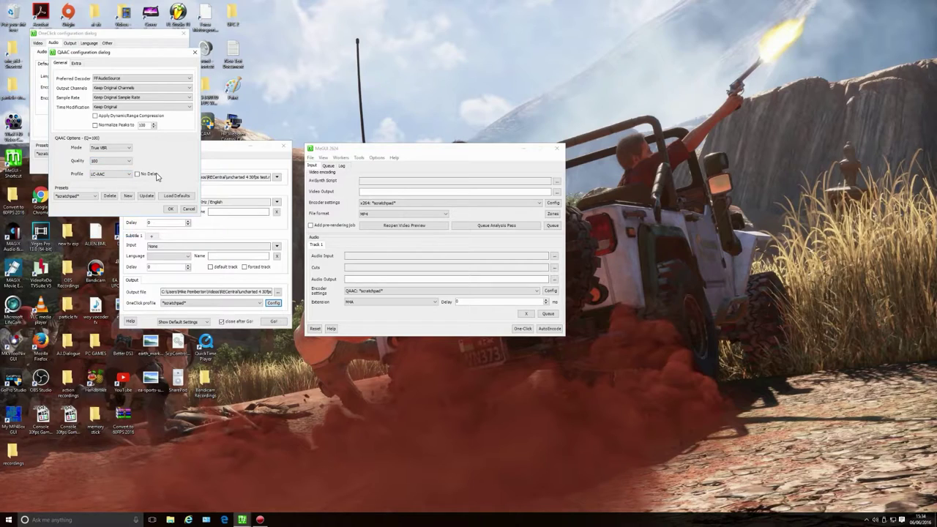
pyautogui.click(125, 175)
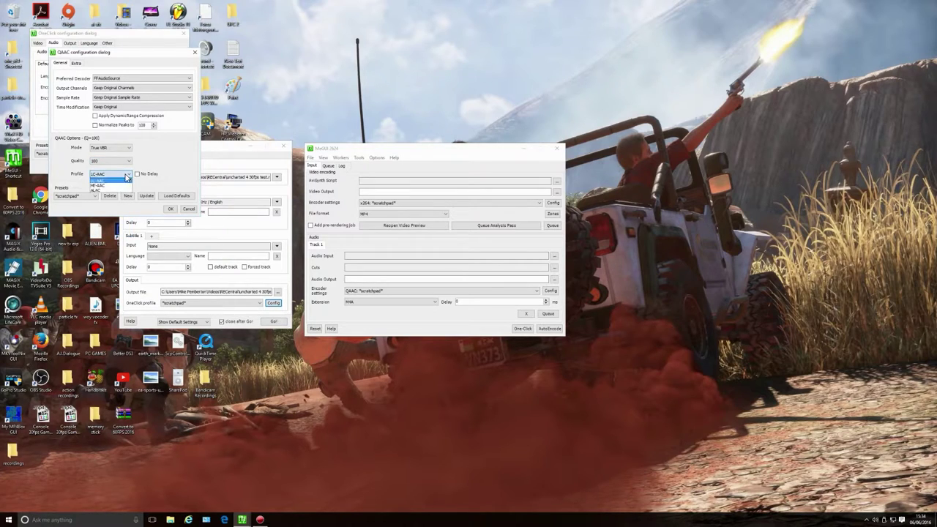
pyautogui.click(126, 176)
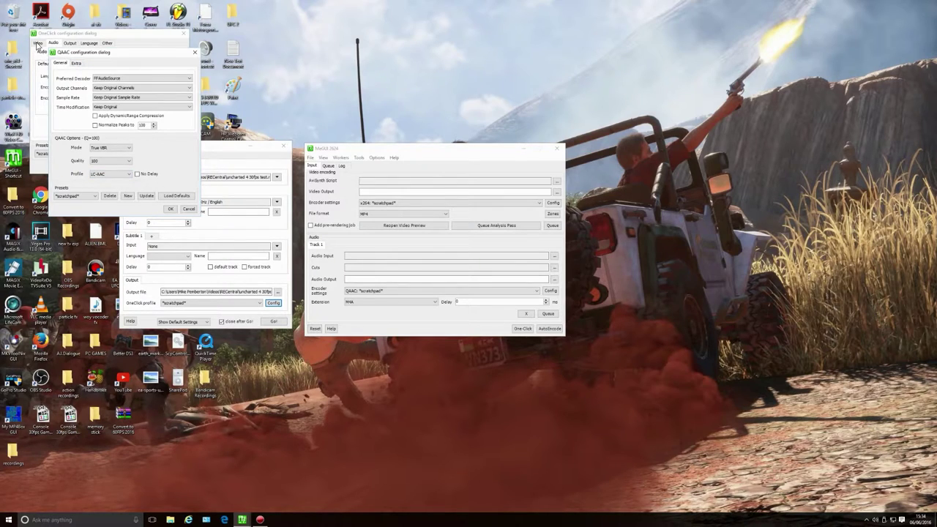
pyautogui.click(195, 52)
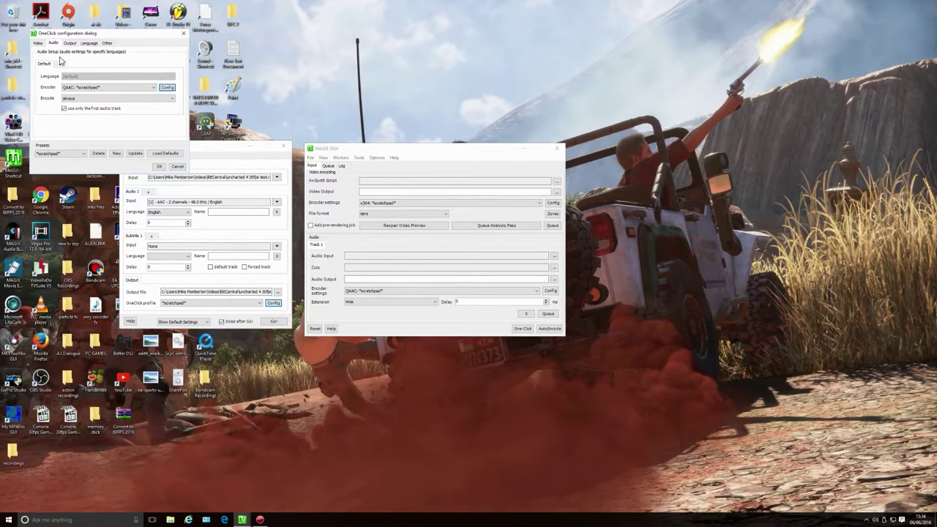
pyautogui.click(38, 43)
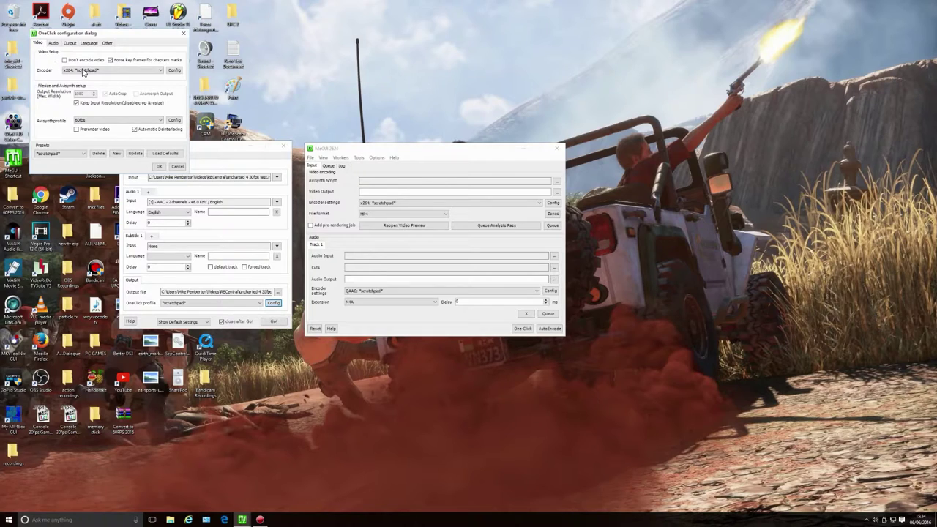
# Step: Open the x264 settings and check quality 15.0, Ultra Fast preset and Animation tuning
pyautogui.click(175, 71)
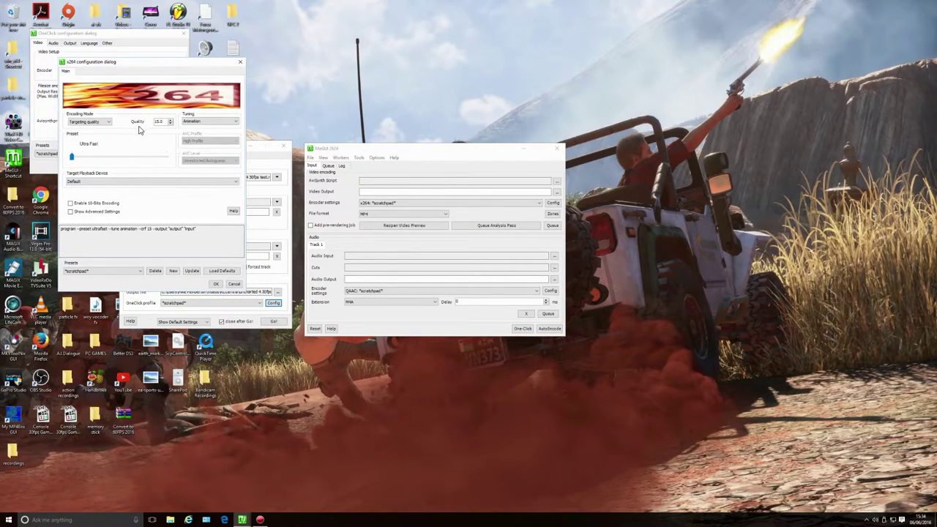
pyautogui.moveTo(166, 121)
pyautogui.moveTo(72, 157)
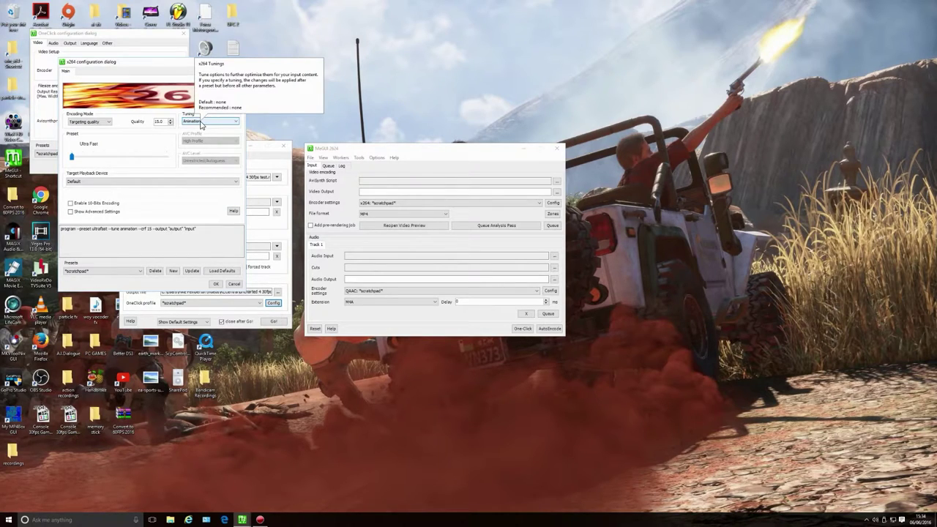
# Step: Close x264 settings, review the Other and Output tabs, and keep QAAC as audio encoder
pyautogui.click(215, 284)
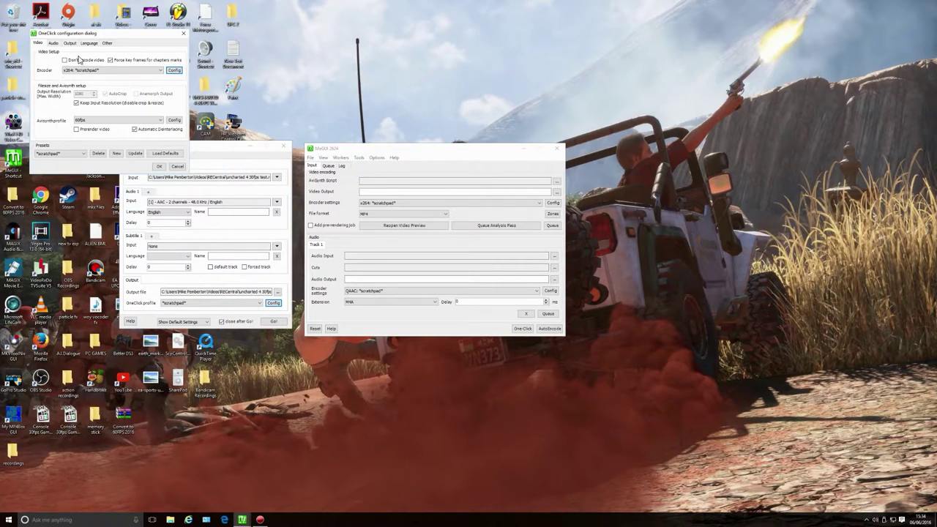
pyautogui.click(105, 43)
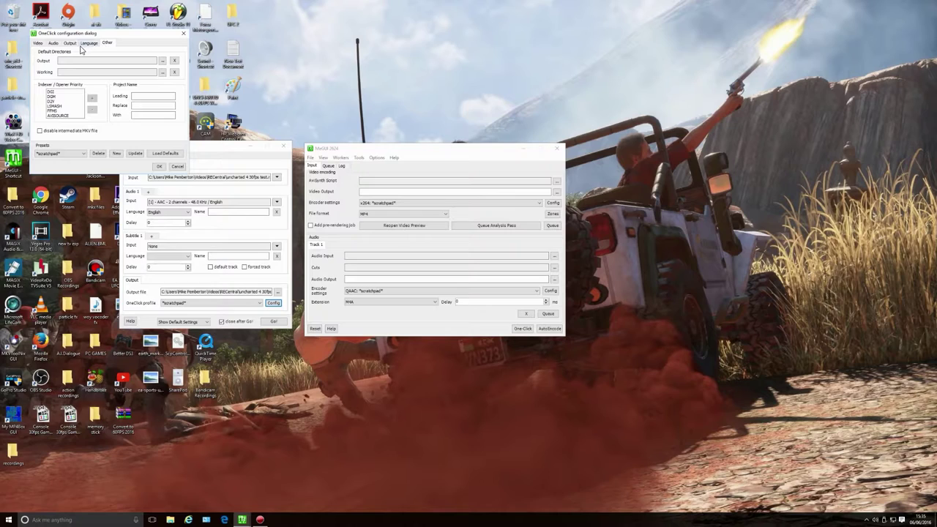
pyautogui.click(70, 44)
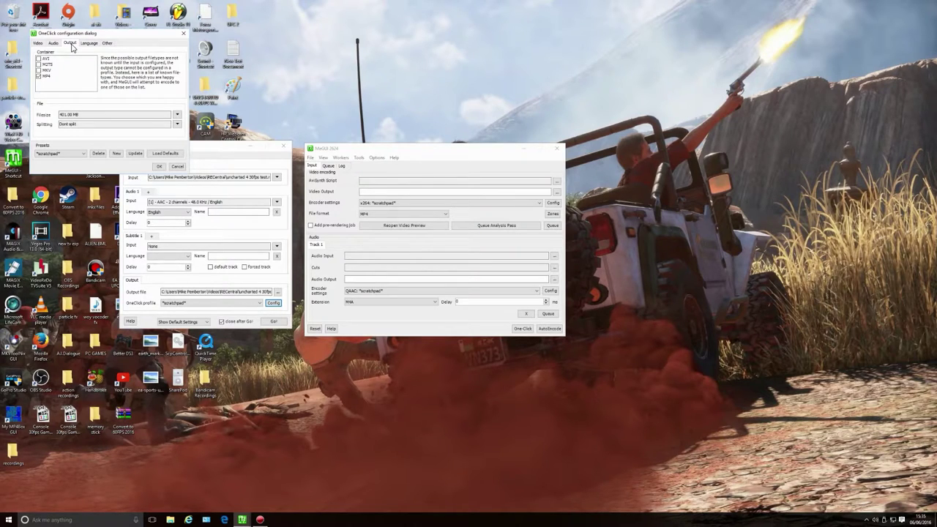
pyautogui.click(53, 43)
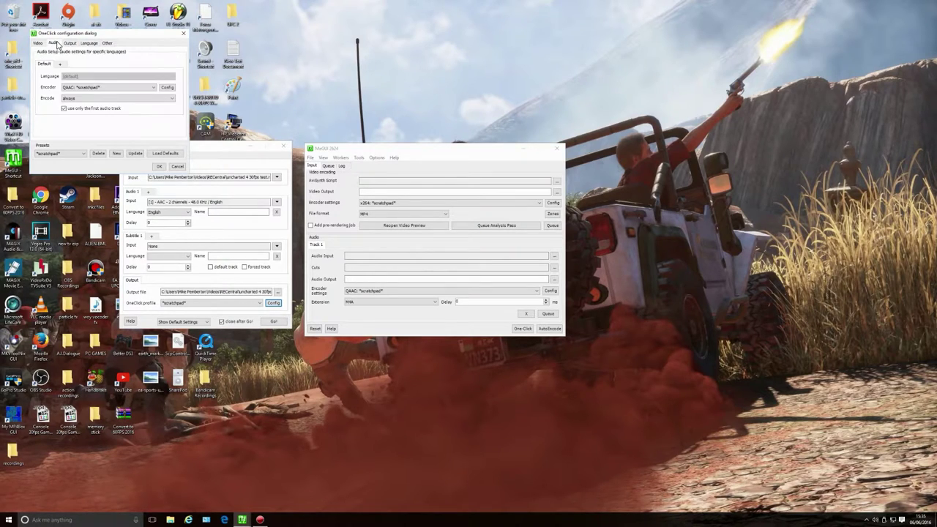
pyautogui.click(153, 88)
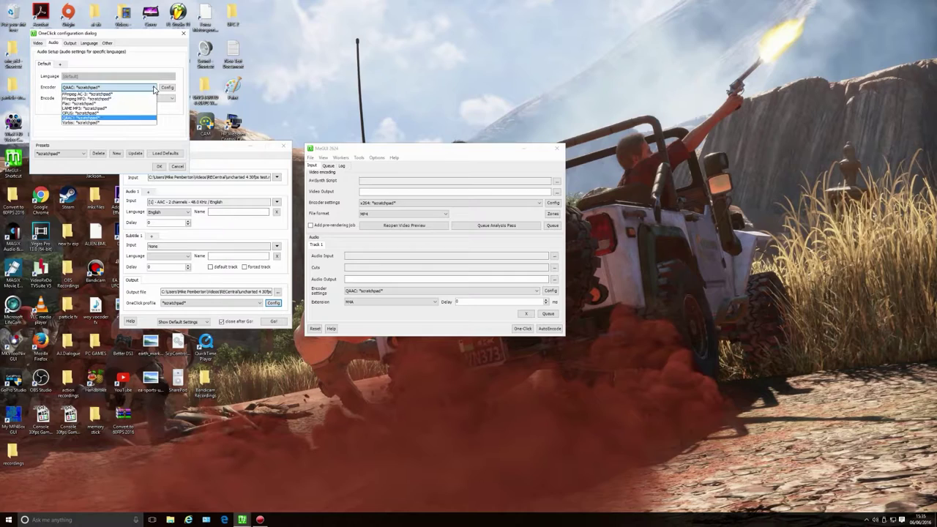
pyautogui.click(71, 118)
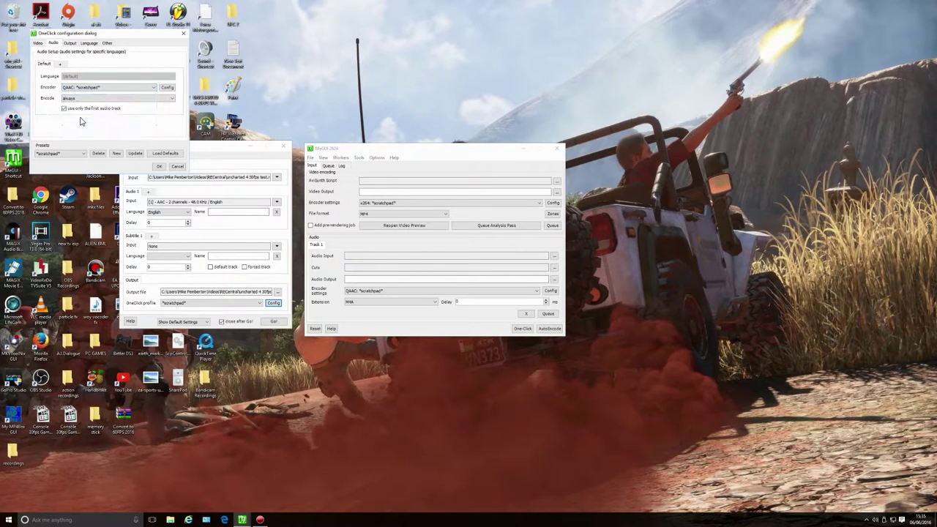
pyautogui.click(167, 88)
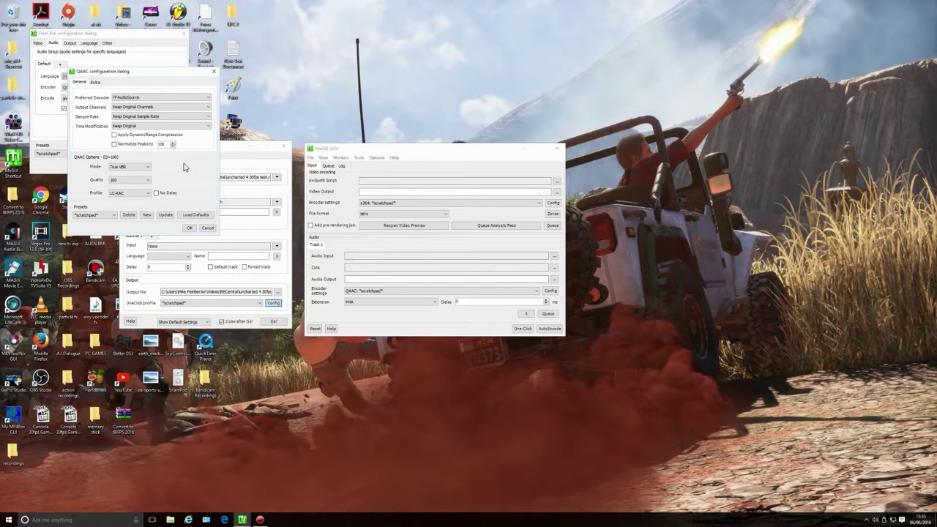
# Step: Accept QAAC unchanged, tick Keep Input Resolution on the Video tab, and save the OneClick configuration
pyautogui.click(189, 228)
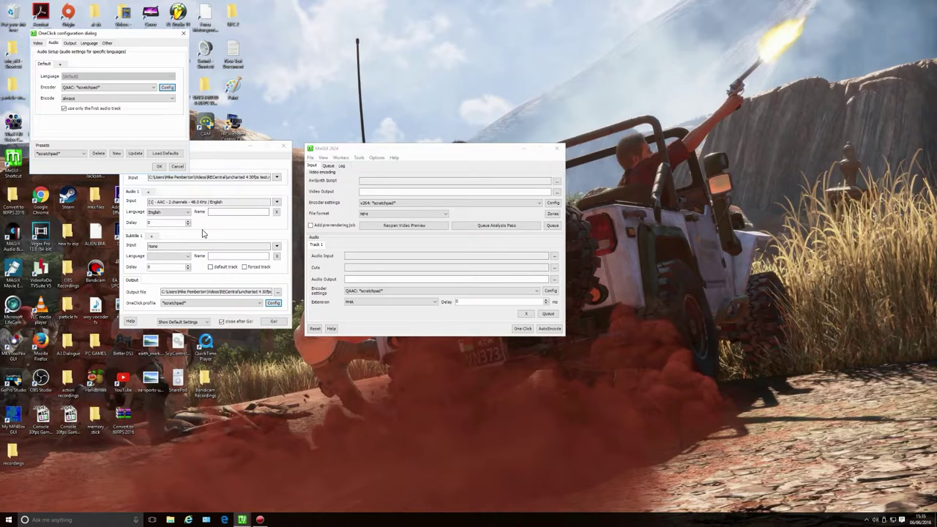
pyautogui.click(38, 43)
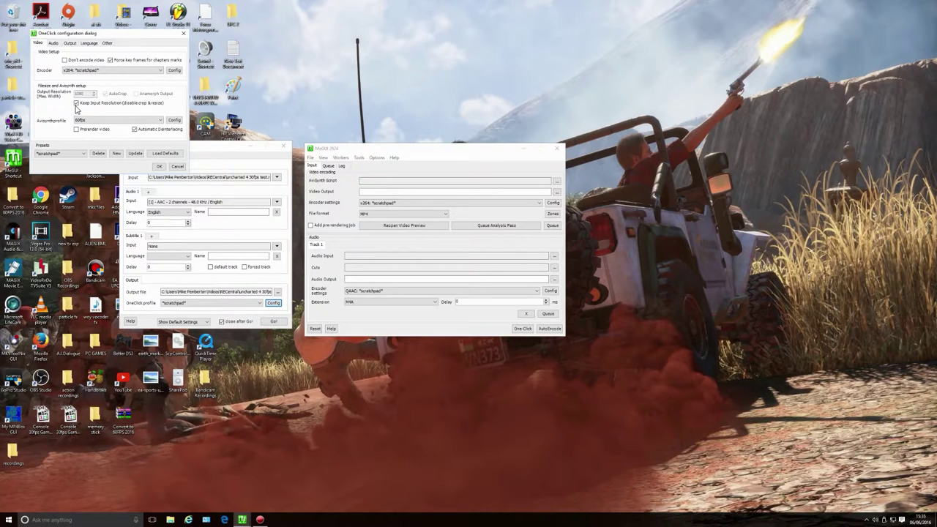
pyautogui.click(76, 103)
pyautogui.click(159, 167)
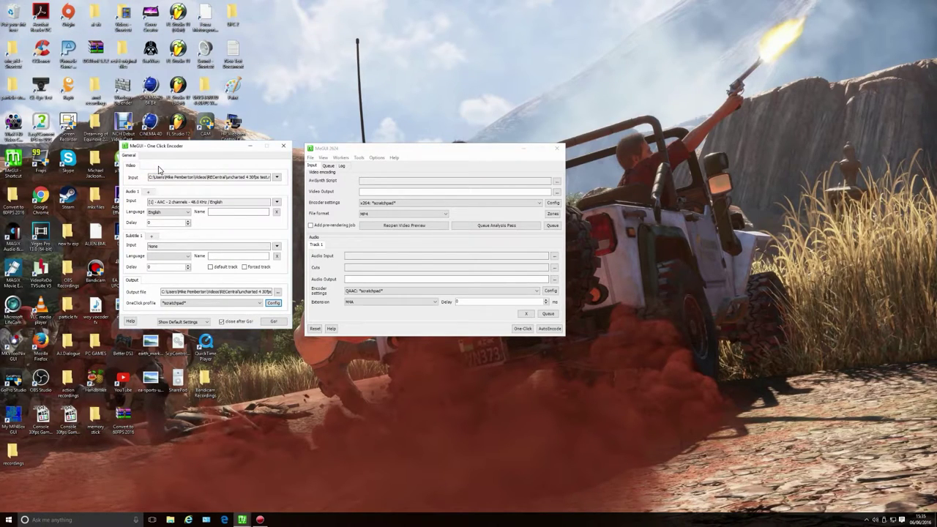
# Step: Cancel the Save As dialog to keep the 'uncharted 4 30fps test' MP4 output in RECentral, then bring up File Explorer
pyautogui.click(277, 295)
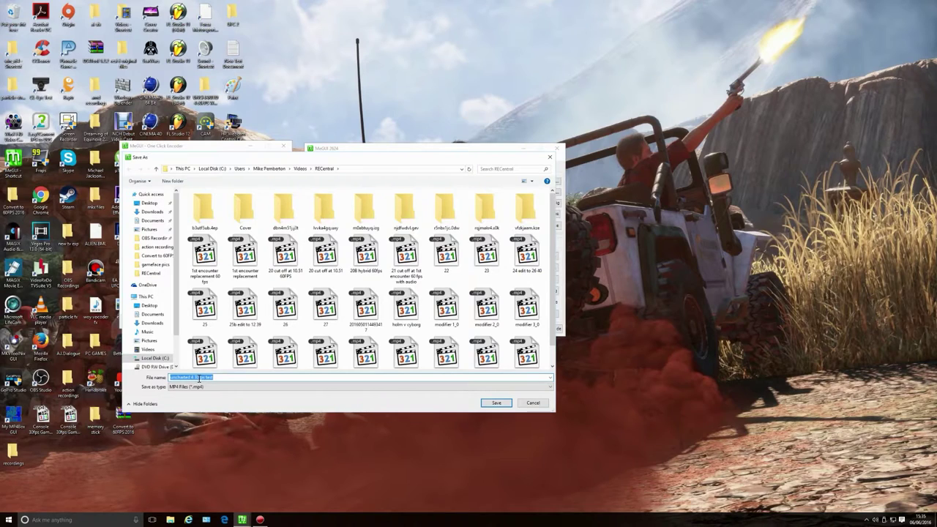
pyautogui.click(196, 377)
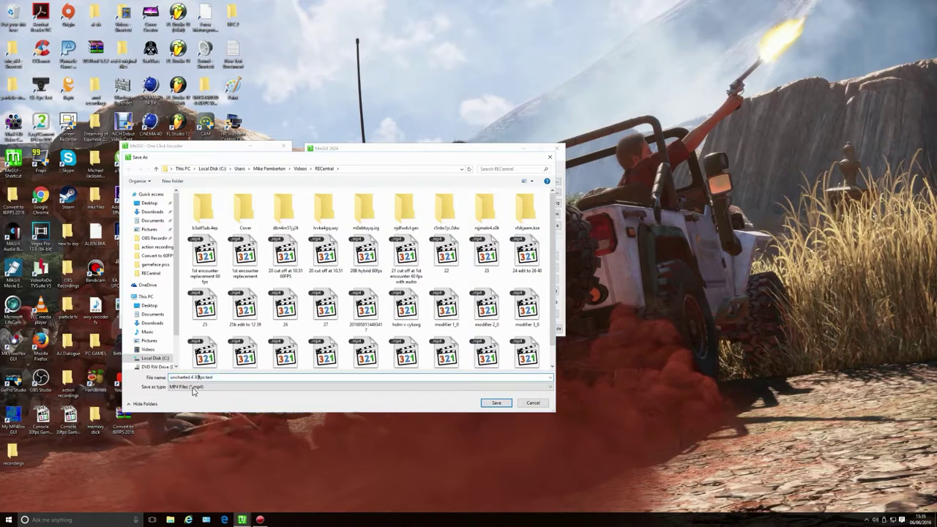
pyautogui.click(533, 403)
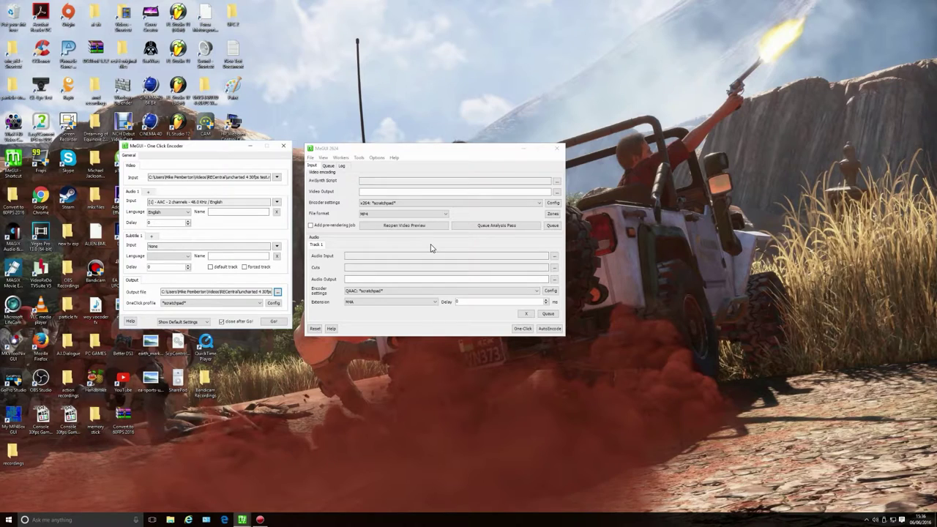
pyautogui.click(171, 520)
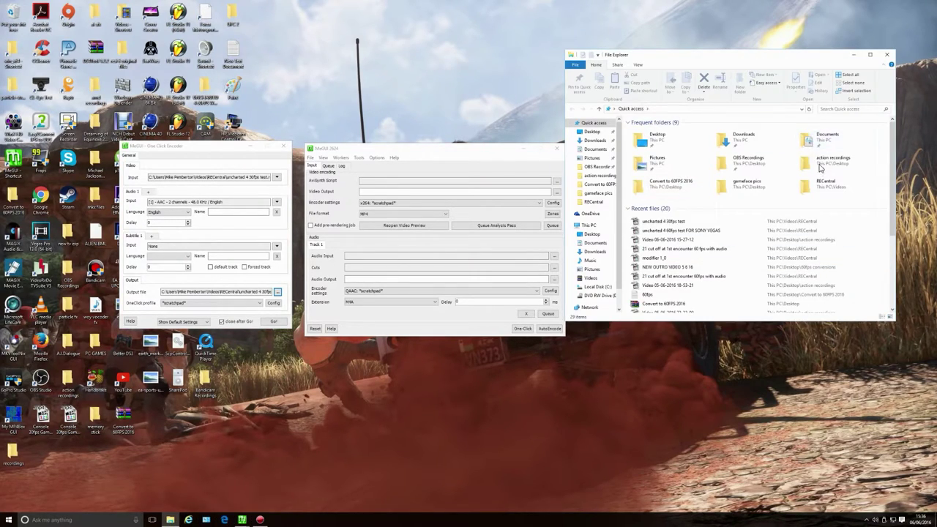
# Step: Preview the 'uncharted 4 60fps test FOR SONY VEGAS' clip from the RECentral folder, then close the player
pyautogui.doubleClick(816, 184)
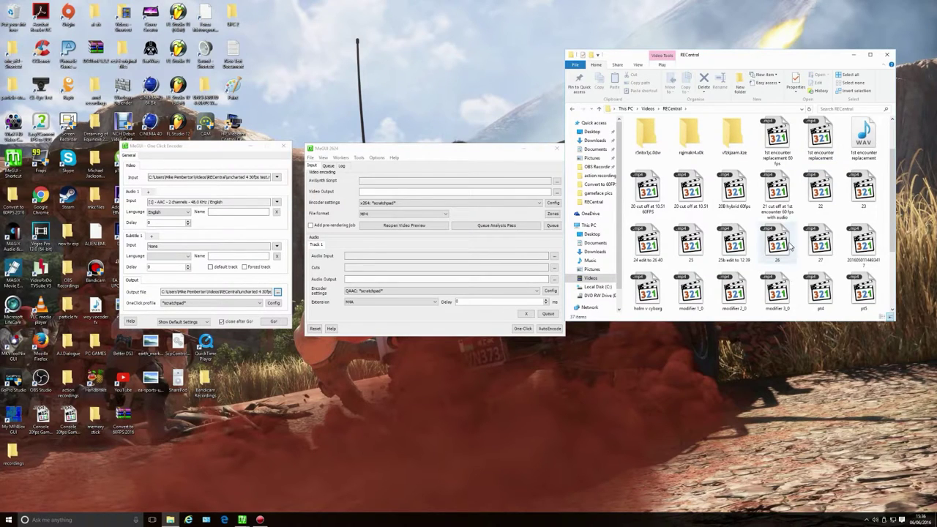
pyautogui.scroll(-2, 789, 249)
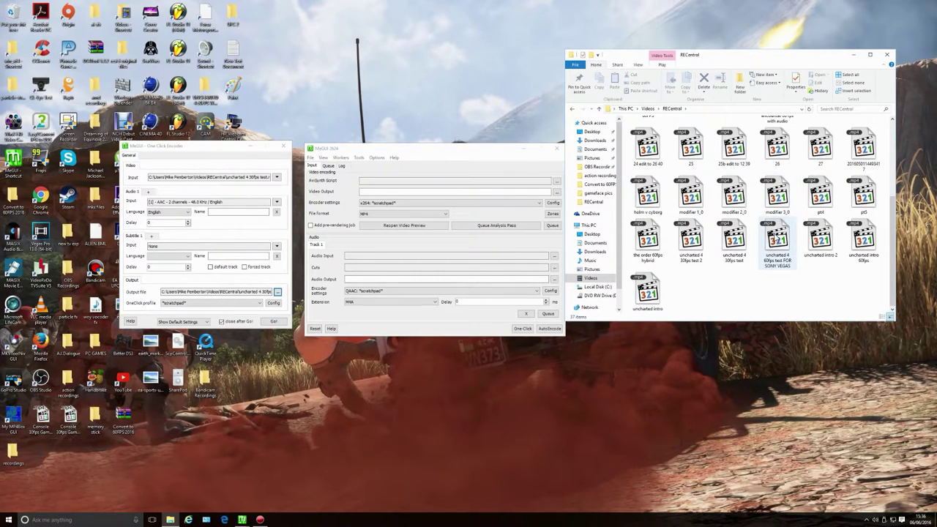
pyautogui.doubleClick(774, 234)
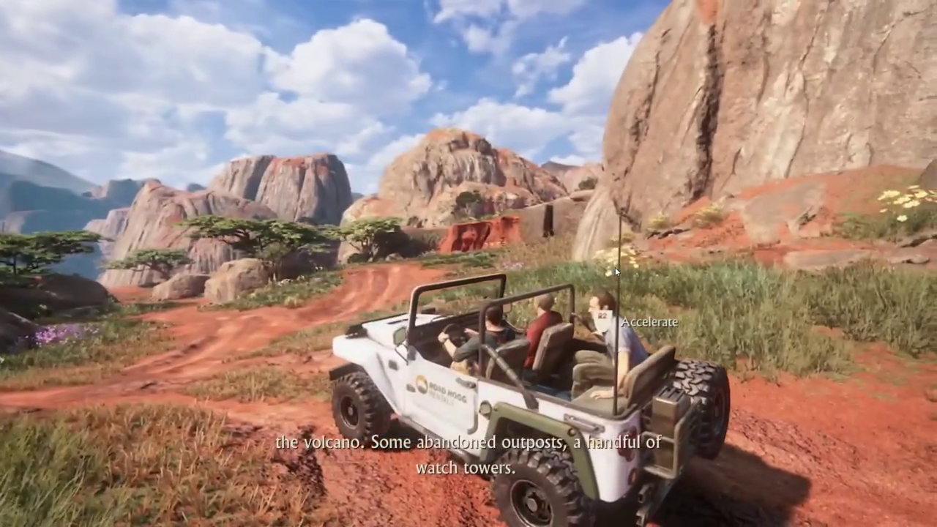
pyautogui.doubleClick(615, 267)
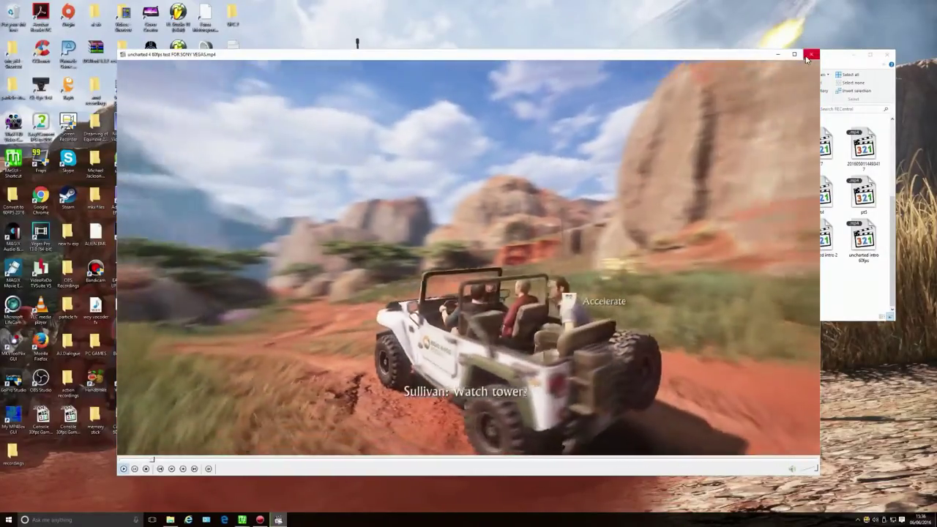
pyautogui.click(810, 54)
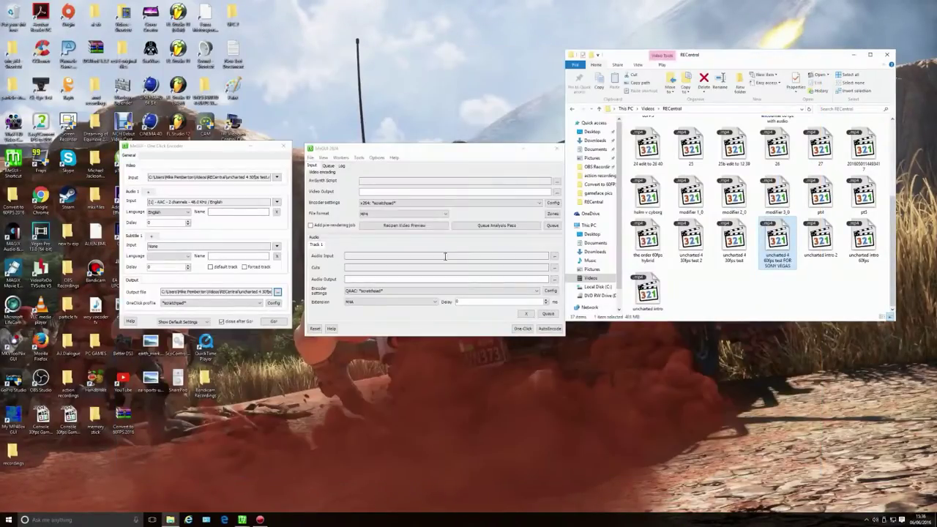
# Step: Open the 60fps test clip in Vegas Pro using Open with
pyautogui.rightClick(780, 238)
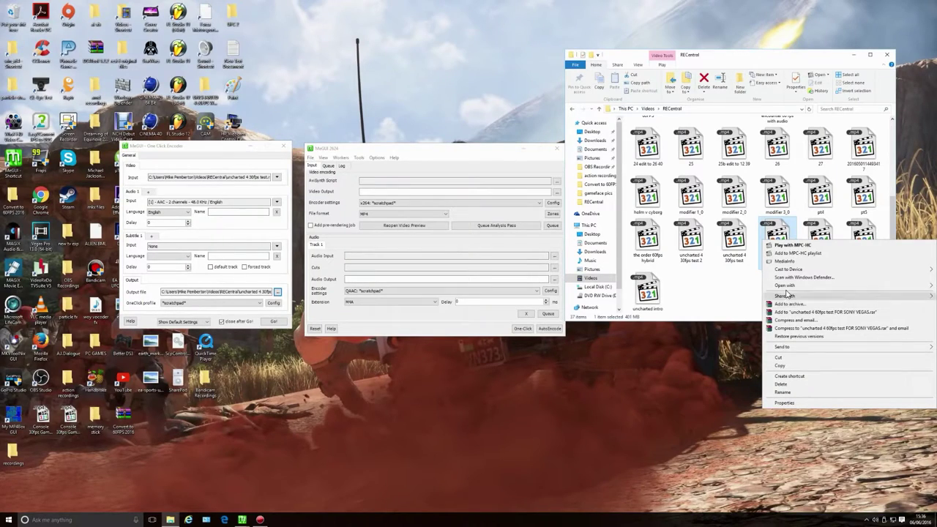
pyautogui.moveTo(787, 289)
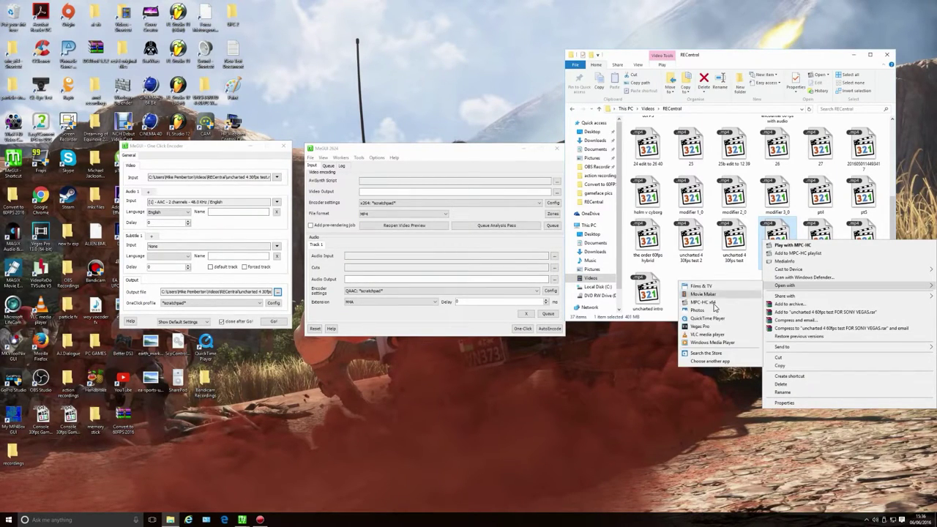
pyautogui.click(698, 327)
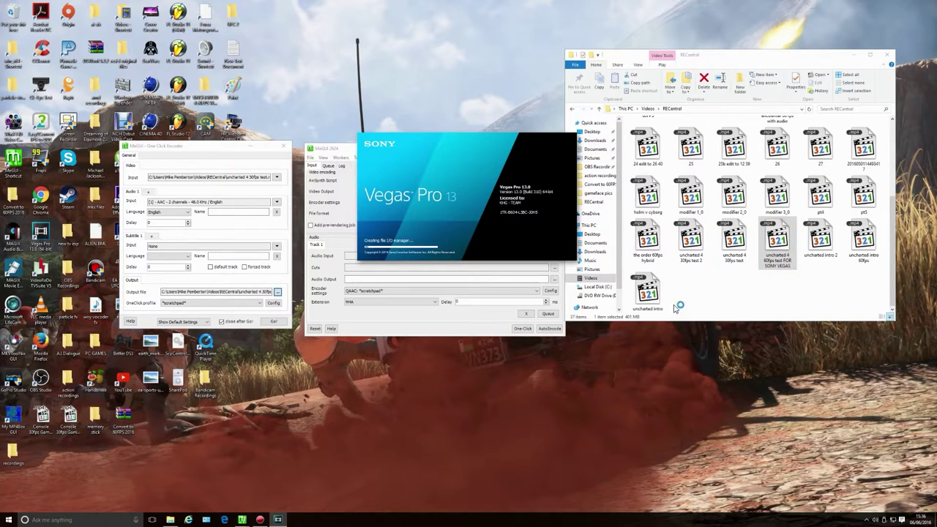
# Step: Close MeGUI's One Click Encoder window and then MeGUI itself
pyautogui.click(384, 332)
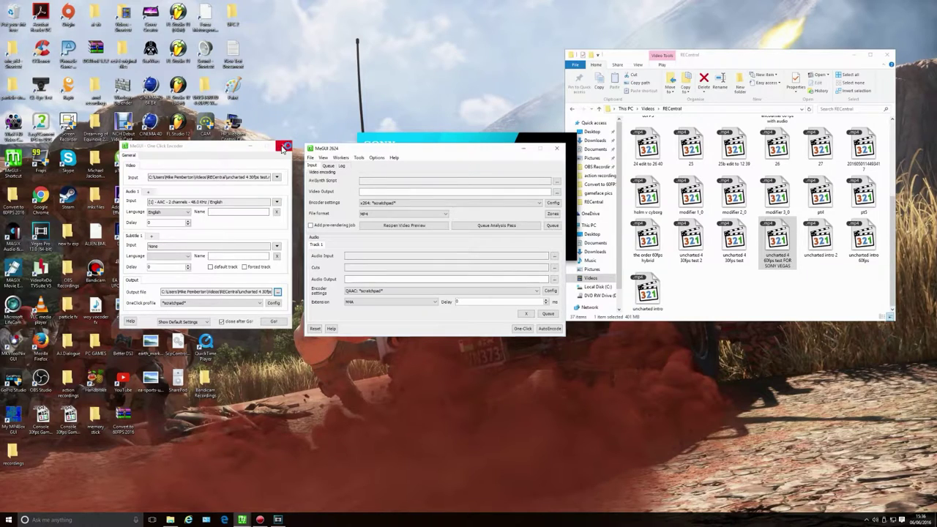
pyautogui.click(283, 145)
pyautogui.click(557, 152)
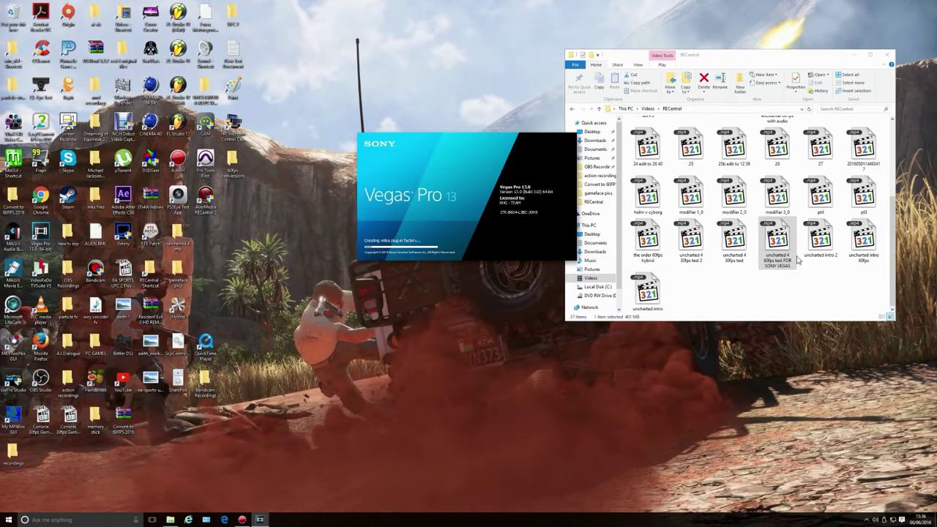
# Step: Close File Explorer, decline matching project settings to the clip, and move the playhead to 00:00:20.44
pyautogui.click(886, 53)
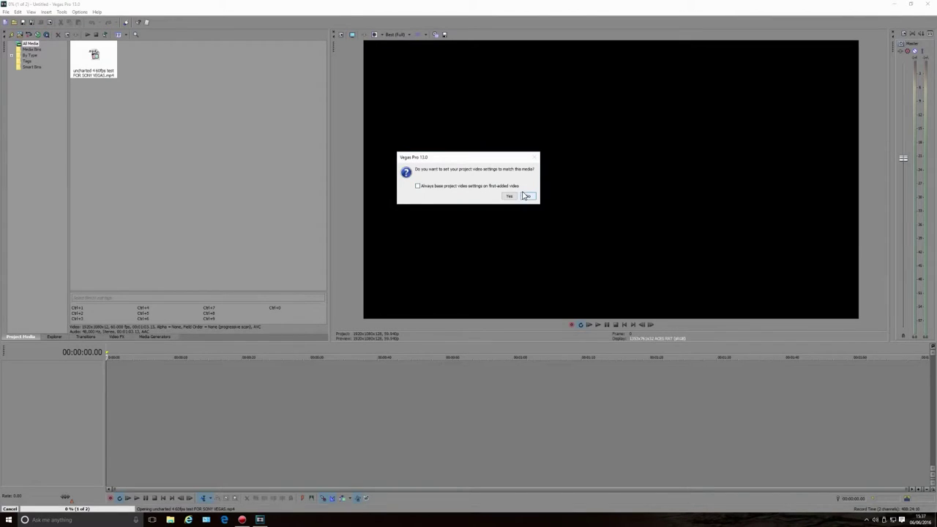
pyautogui.click(525, 196)
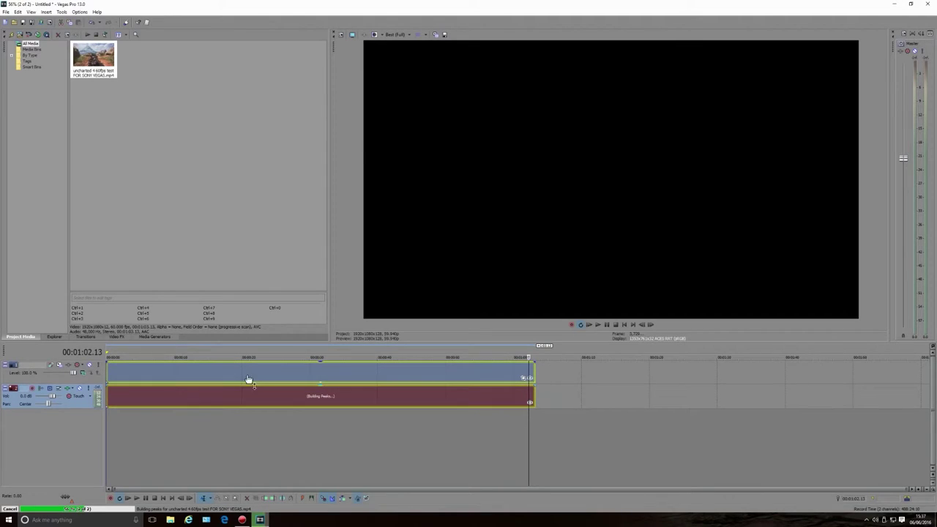
pyautogui.click(246, 378)
# Step: Enable Disable resample in the video event's properties
pyautogui.rightClick(246, 376)
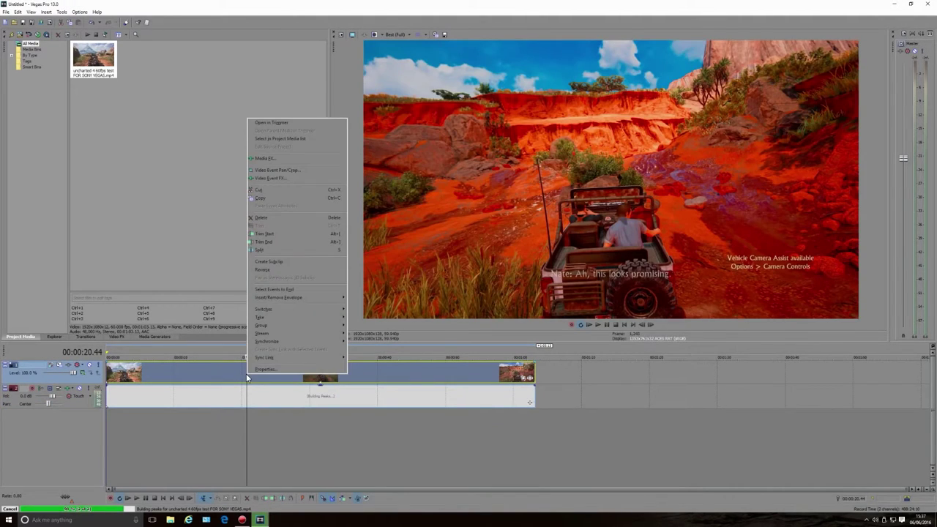
pyautogui.click(265, 369)
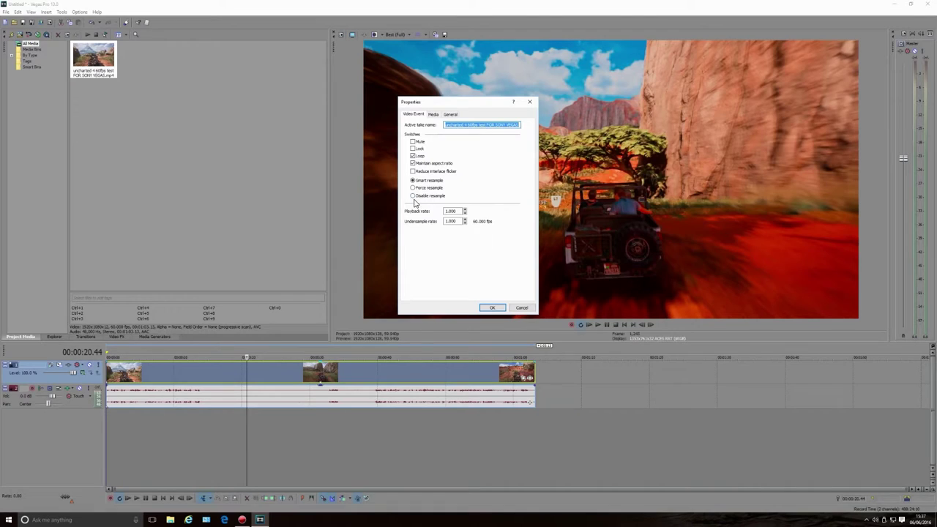
pyautogui.click(413, 196)
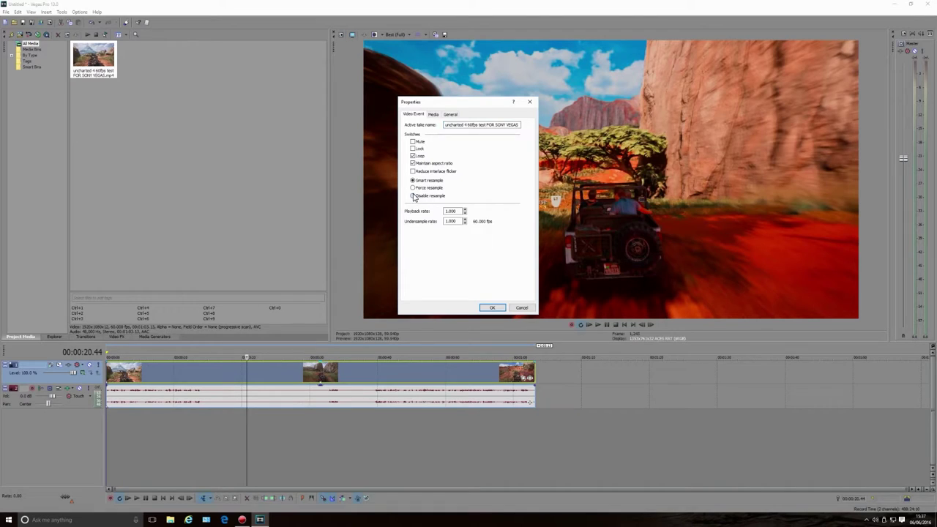
pyautogui.click(491, 308)
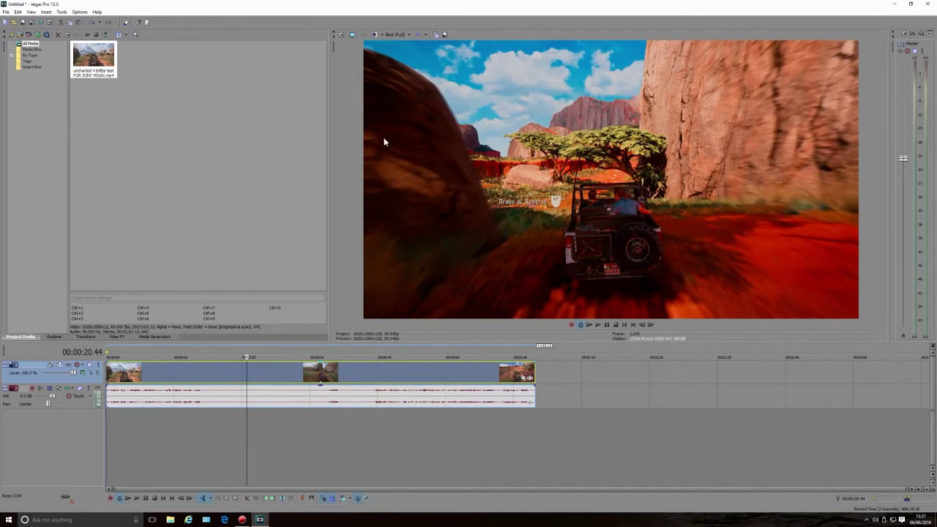
# Step: Set the project's View transform to Off, leaving pixel format unchanged, and apply it
pyautogui.click(49, 23)
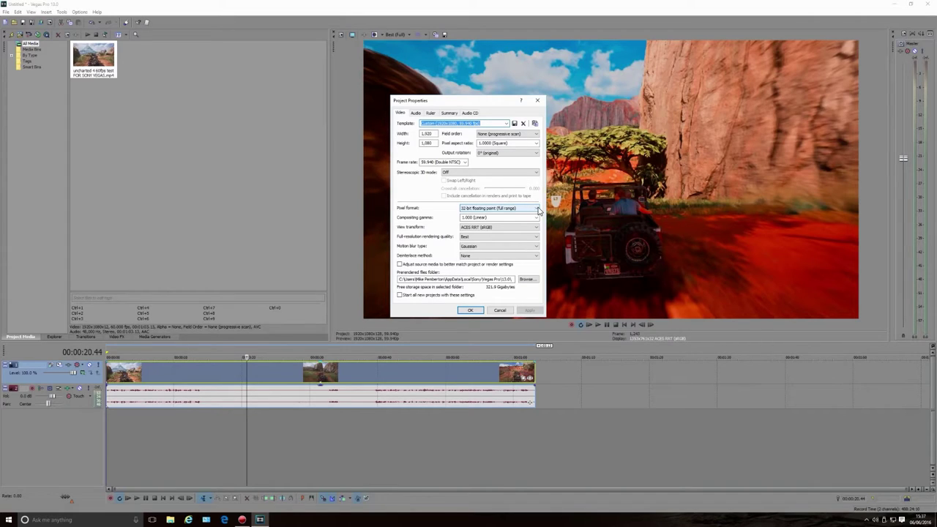
pyautogui.click(535, 208)
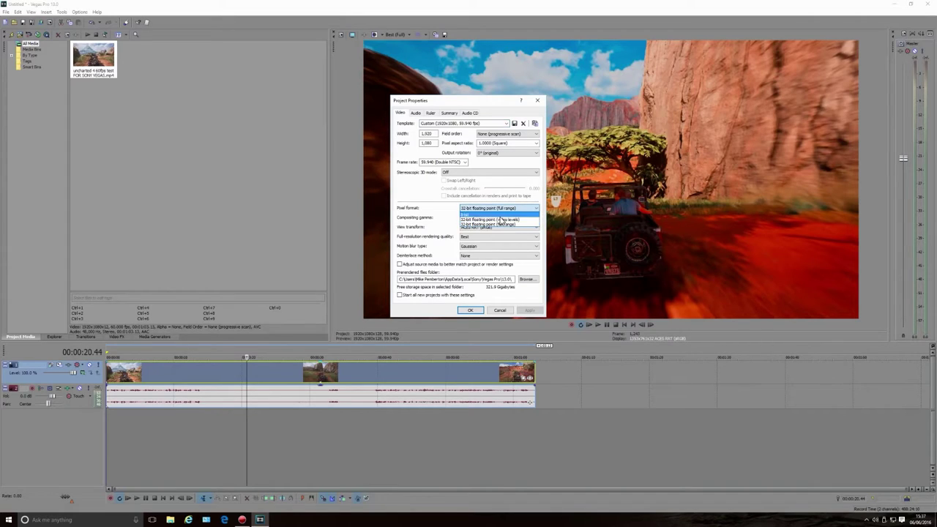
pyautogui.click(447, 210)
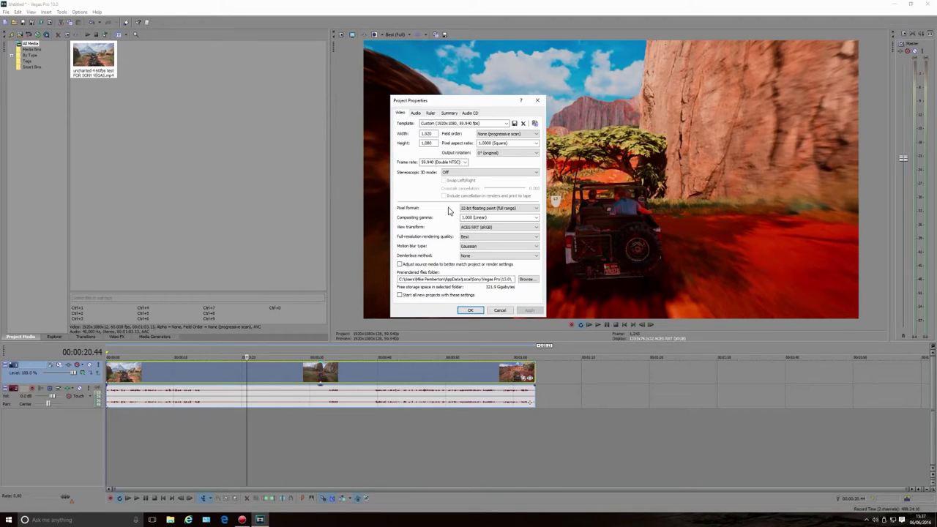
pyautogui.click(536, 228)
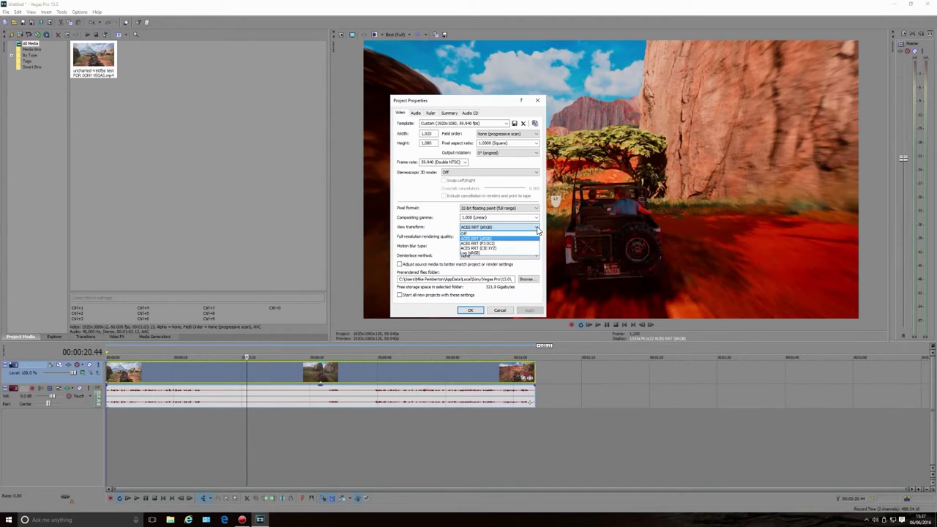
pyautogui.click(472, 233)
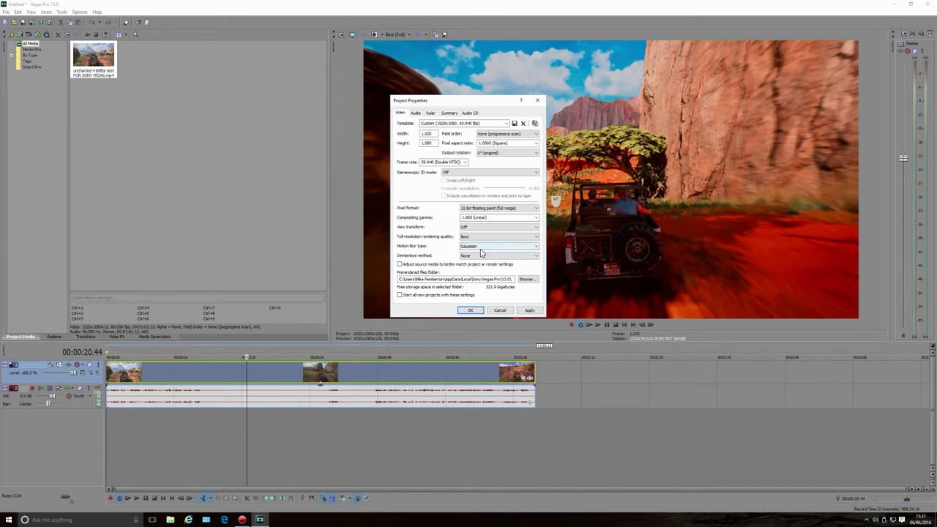
pyautogui.click(530, 310)
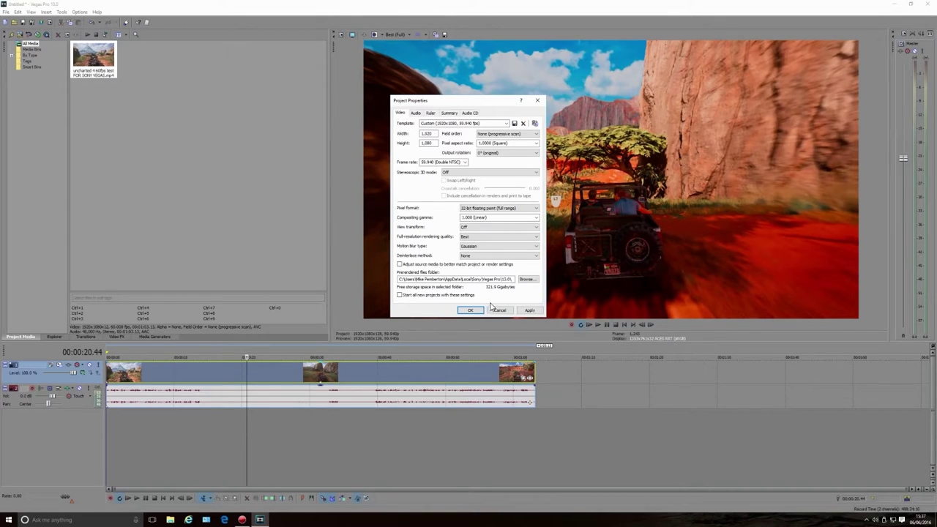
pyautogui.click(465, 311)
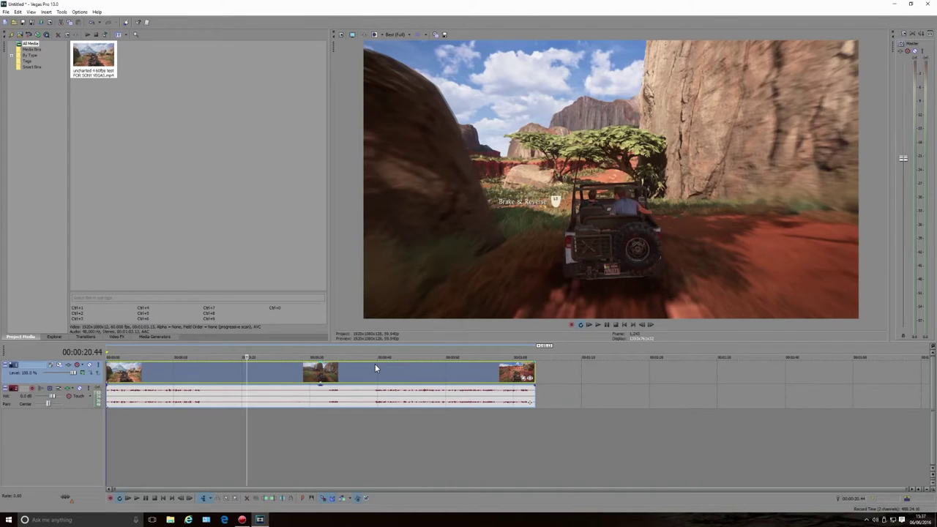
pyautogui.click(606, 325)
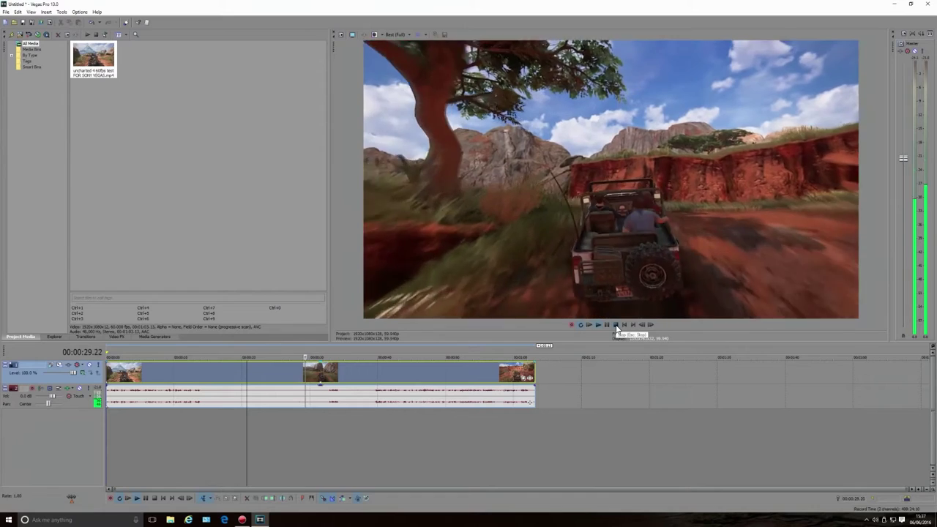
pyautogui.click(615, 324)
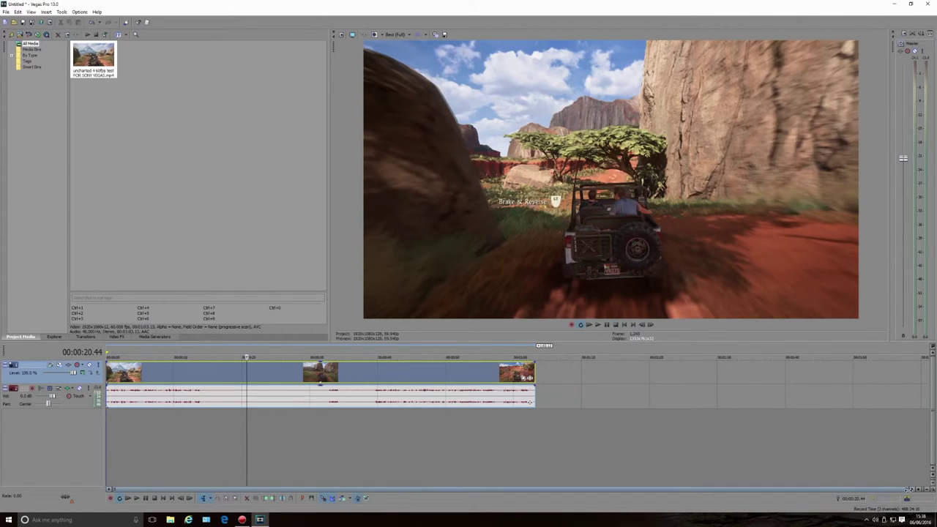
# Step: Zoom the timeline and jump to the clip's end at 00:01:03.13
pyautogui.moveTo(908, 489); pyautogui.dragTo(110, 489)
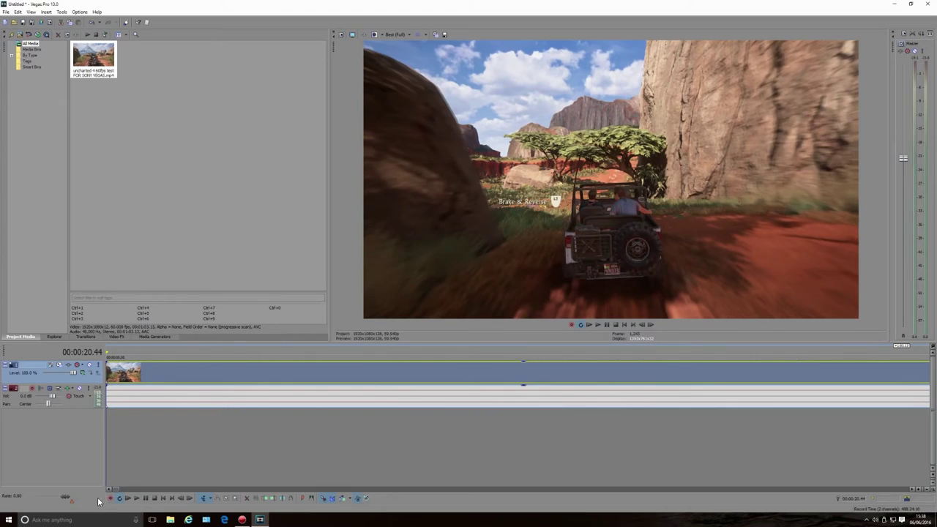
pyautogui.click(172, 498)
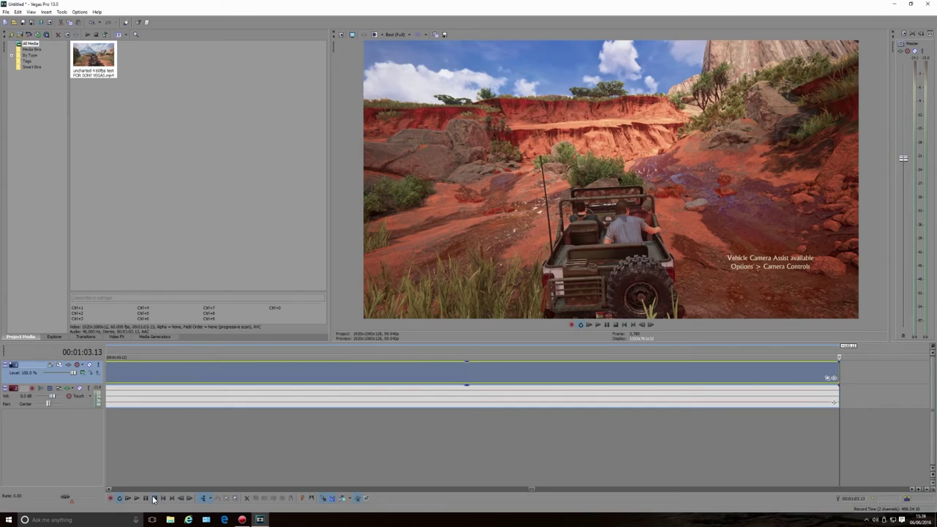
# Step: Bring the Mirillis Action! recorder window up from the taskbar
pyautogui.click(242, 520)
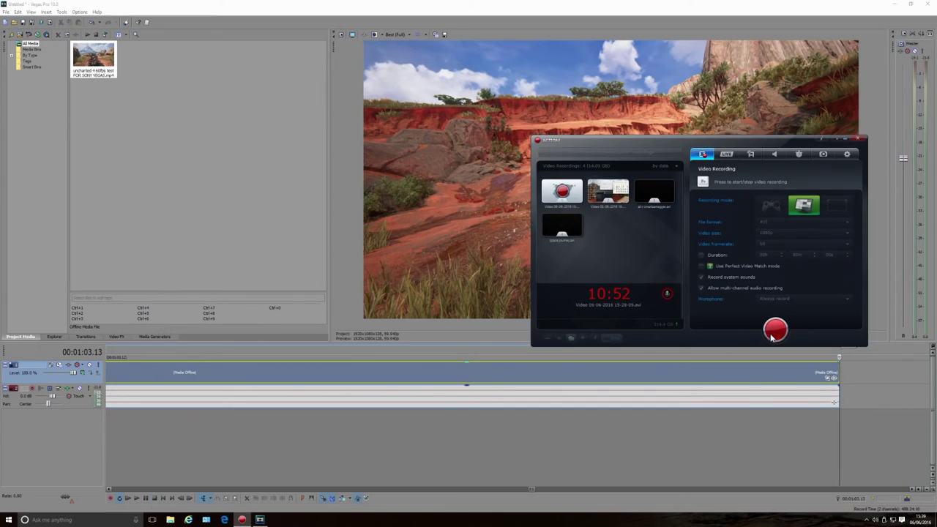